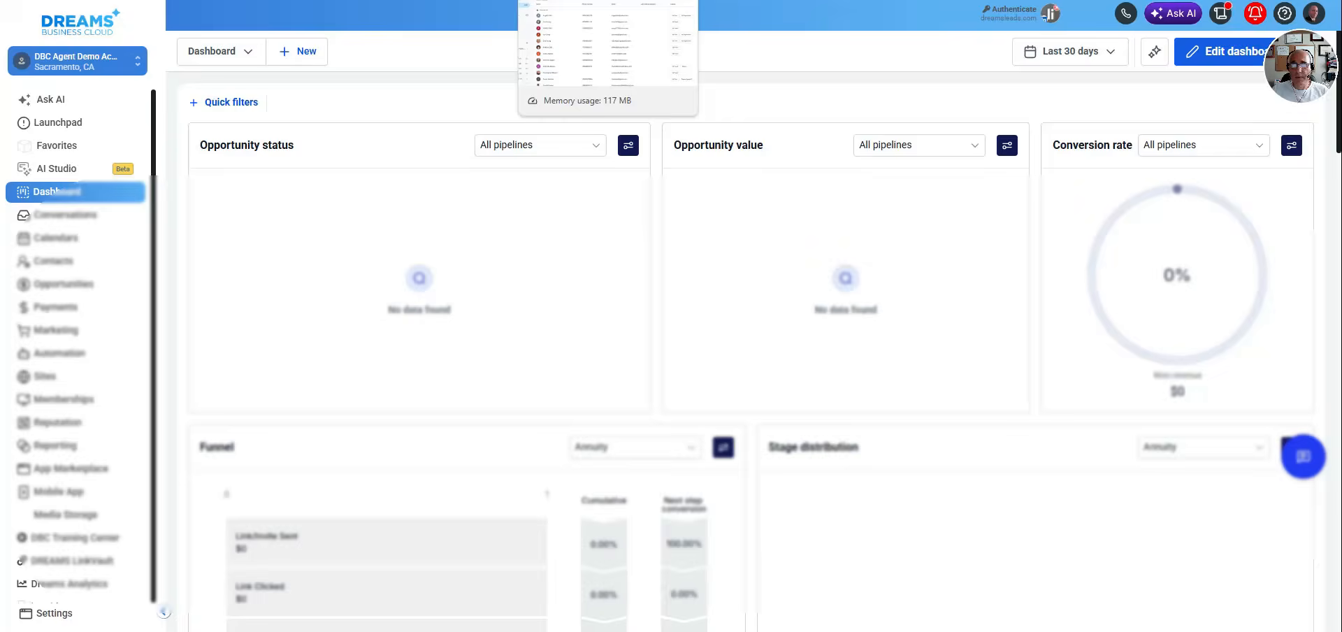
# Switch to Google Contacts and find the Contacts entry in the list of Google apps
pyautogui.click(580, 0)
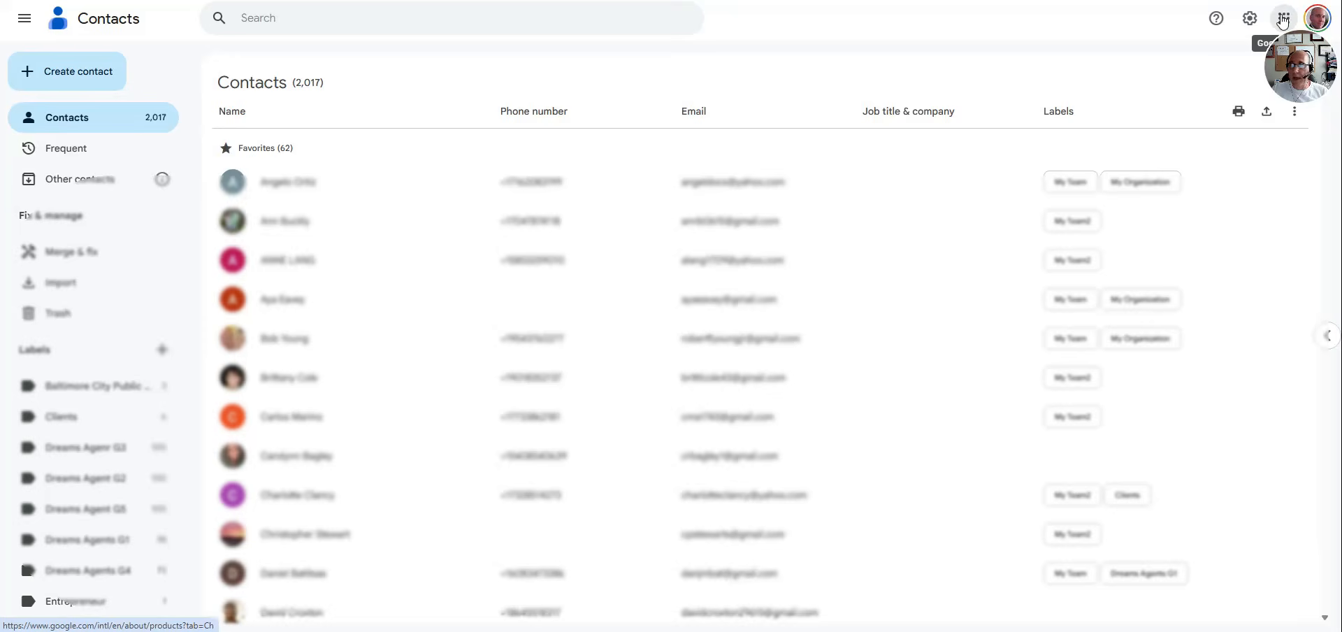
pyautogui.click(1283, 21)
pyautogui.scroll(-8, 1230, 297)
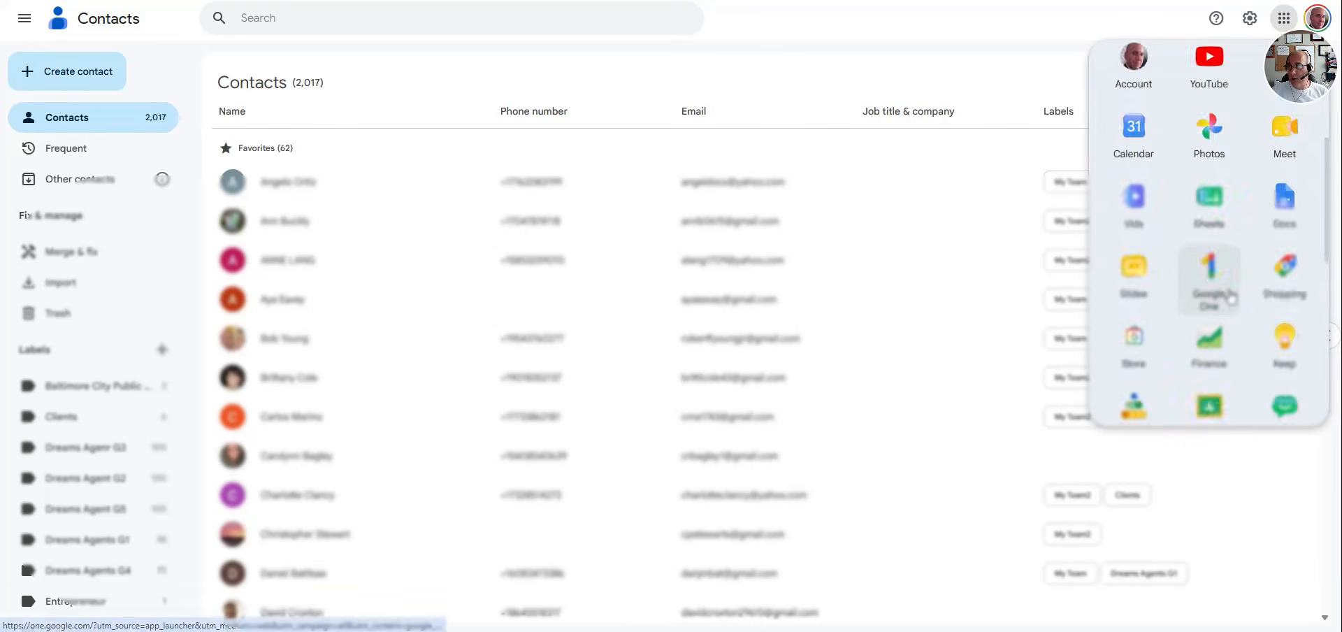
pyautogui.scroll(2, 1231, 297)
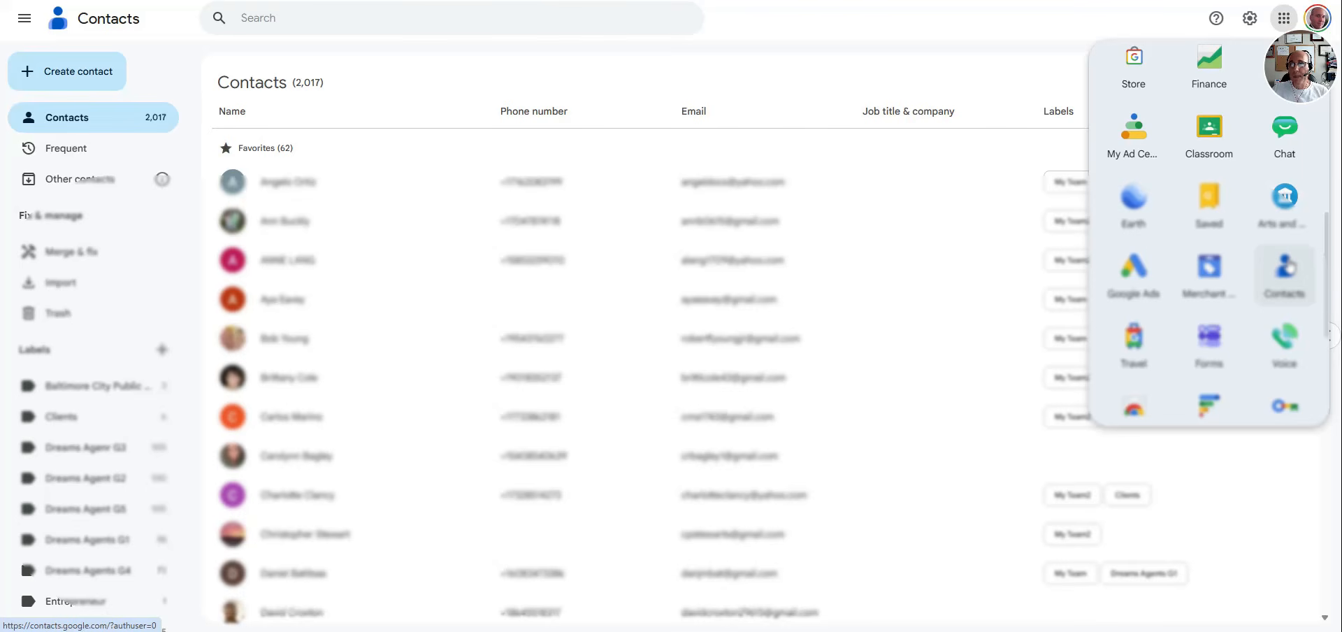
pyautogui.click(783, 44)
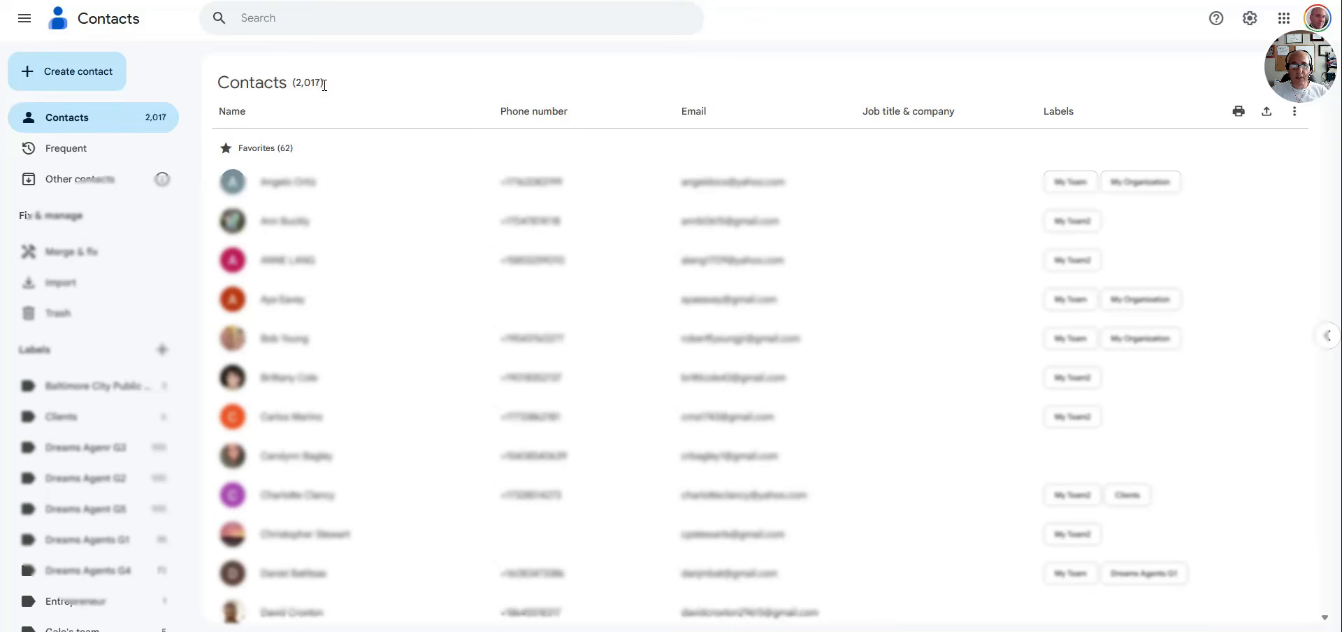
# Export all contacts as a Google CSV file and look through the exported rows in Excel
pyautogui.moveTo(325, 83); pyautogui.dragTo(291, 87)
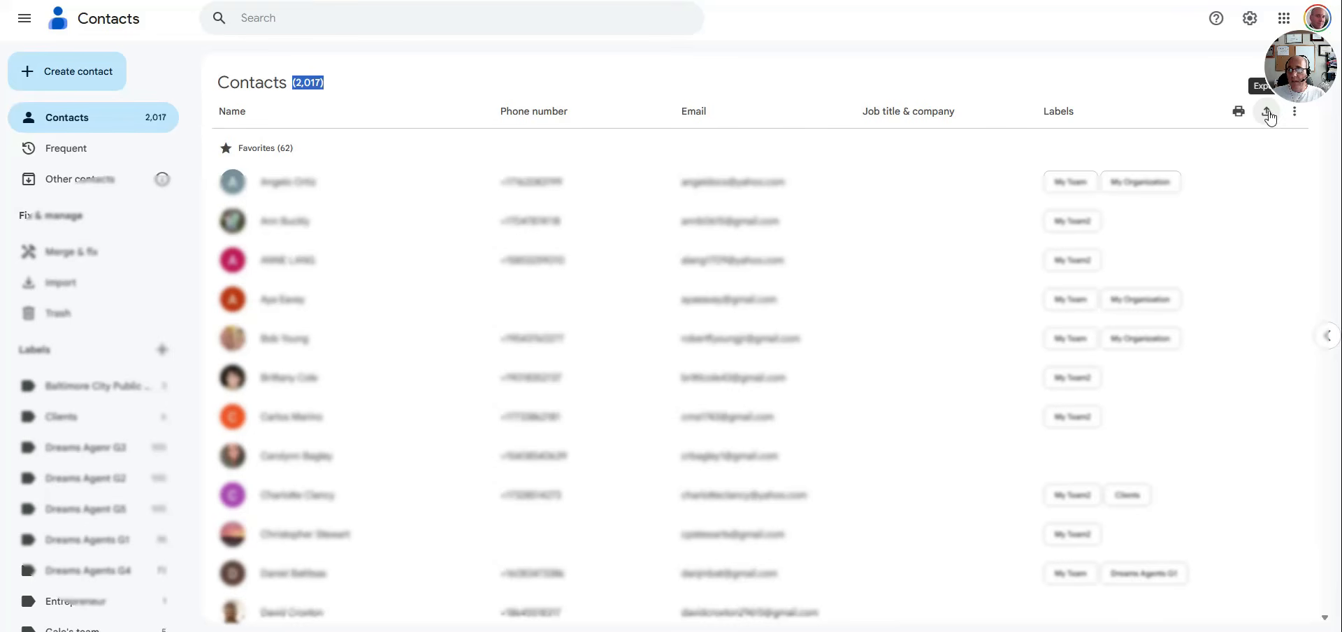
pyautogui.click(1266, 113)
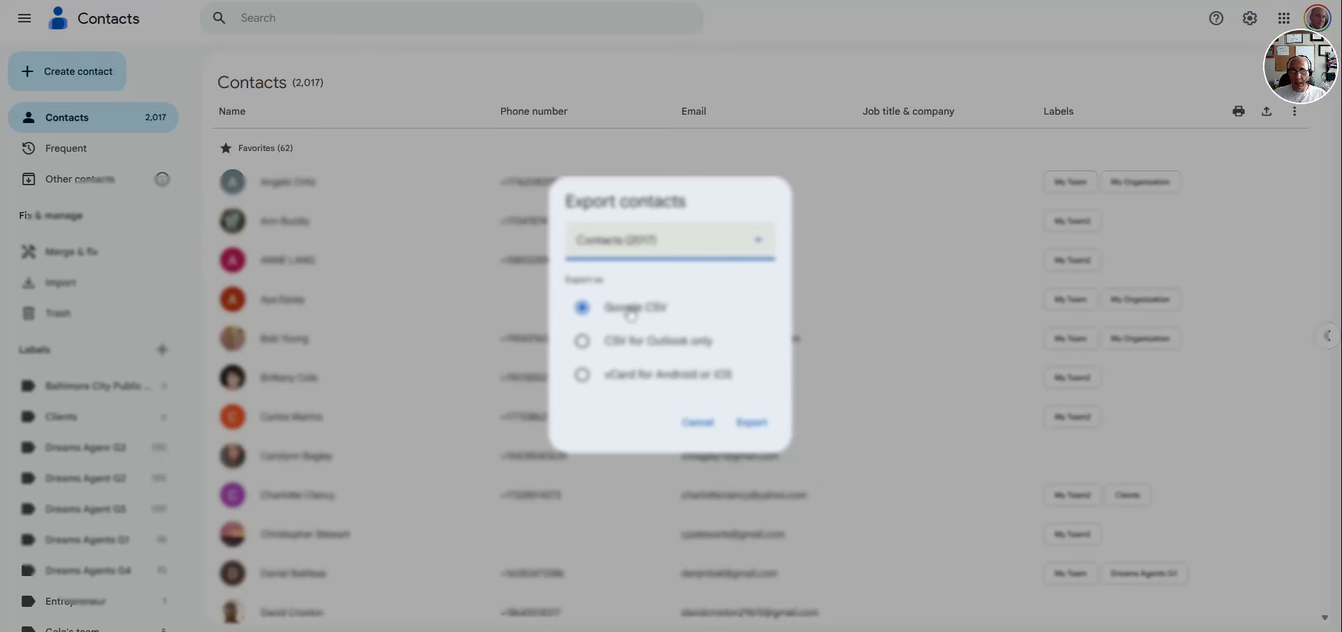
pyautogui.click(752, 422)
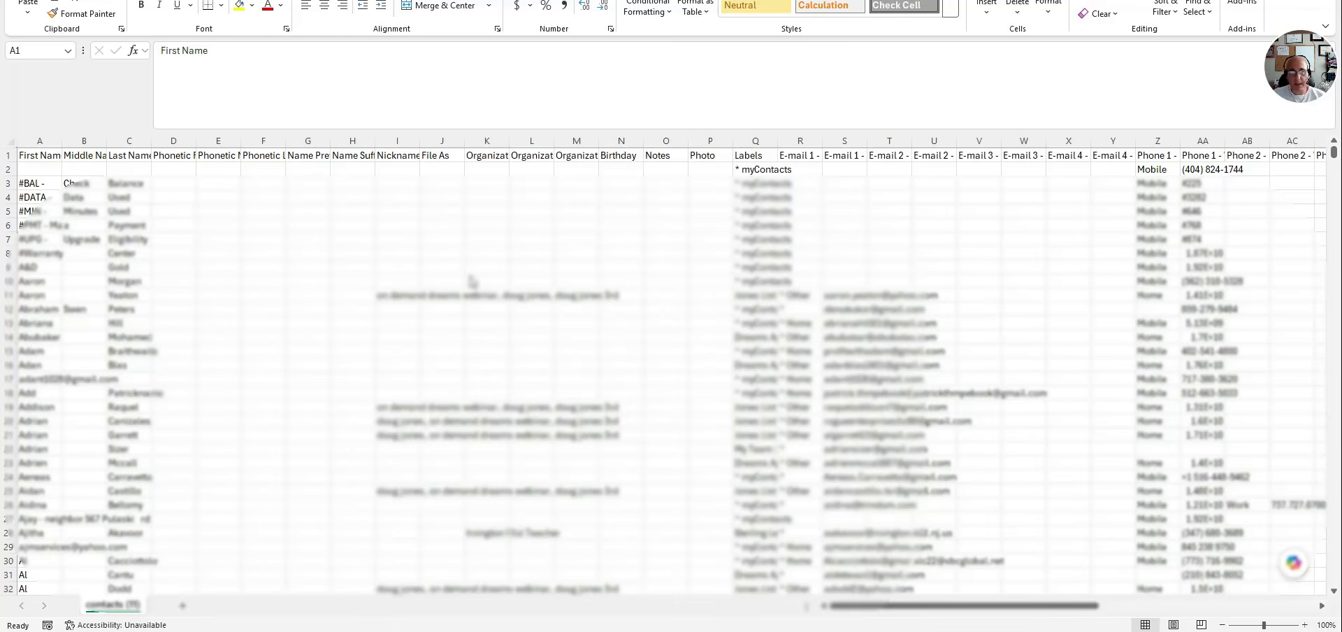
pyautogui.scroll(-20, 176, 360)
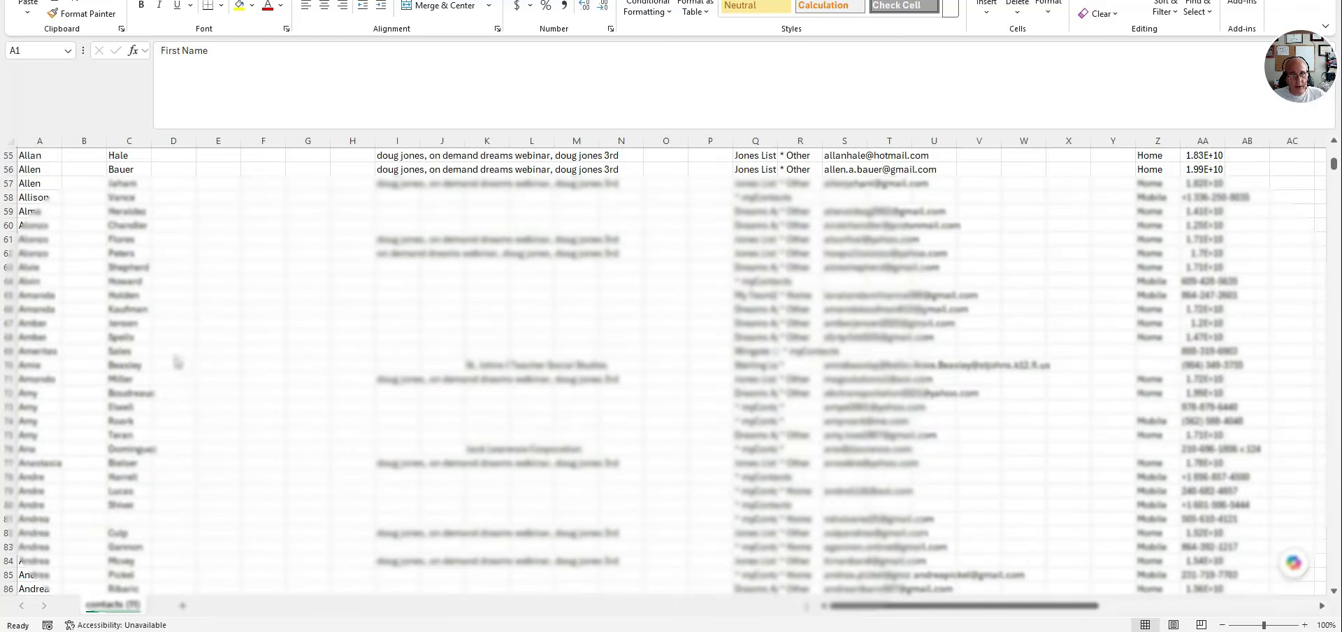
pyautogui.scroll(20, 176, 360)
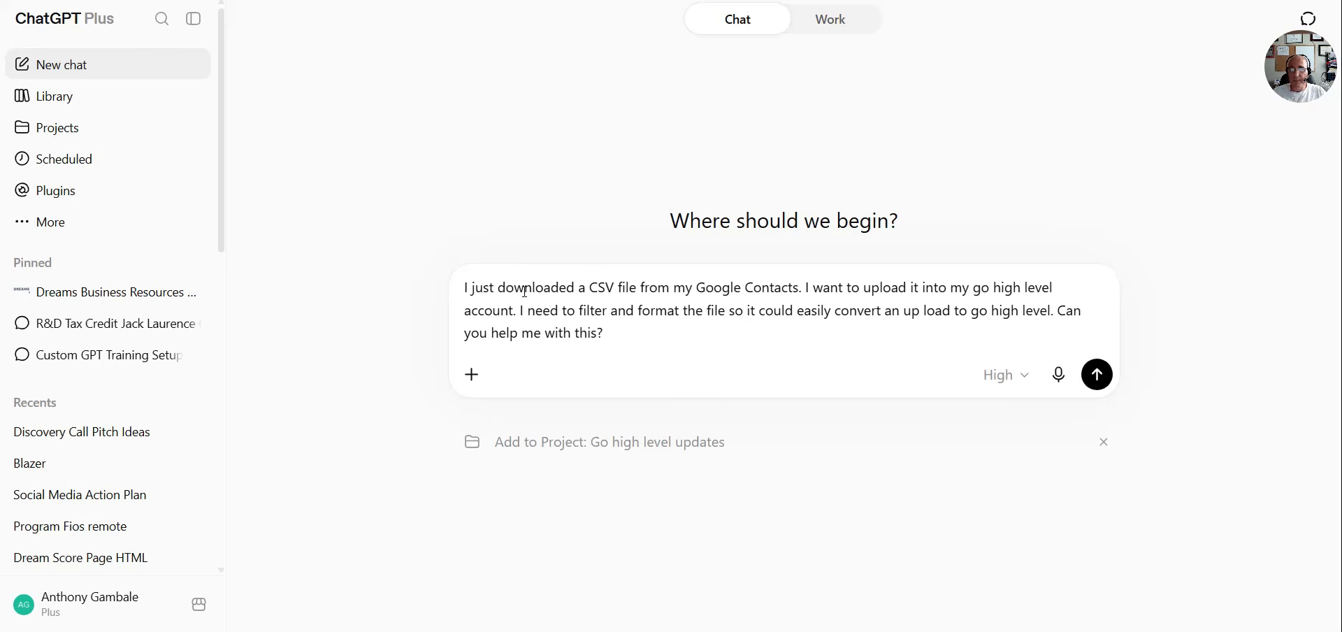
# Ask ChatGPT for help filtering and formatting the downloaded Google Contacts CSV for upload to Go High Level, and read the reply
pyautogui.click(1096, 374)
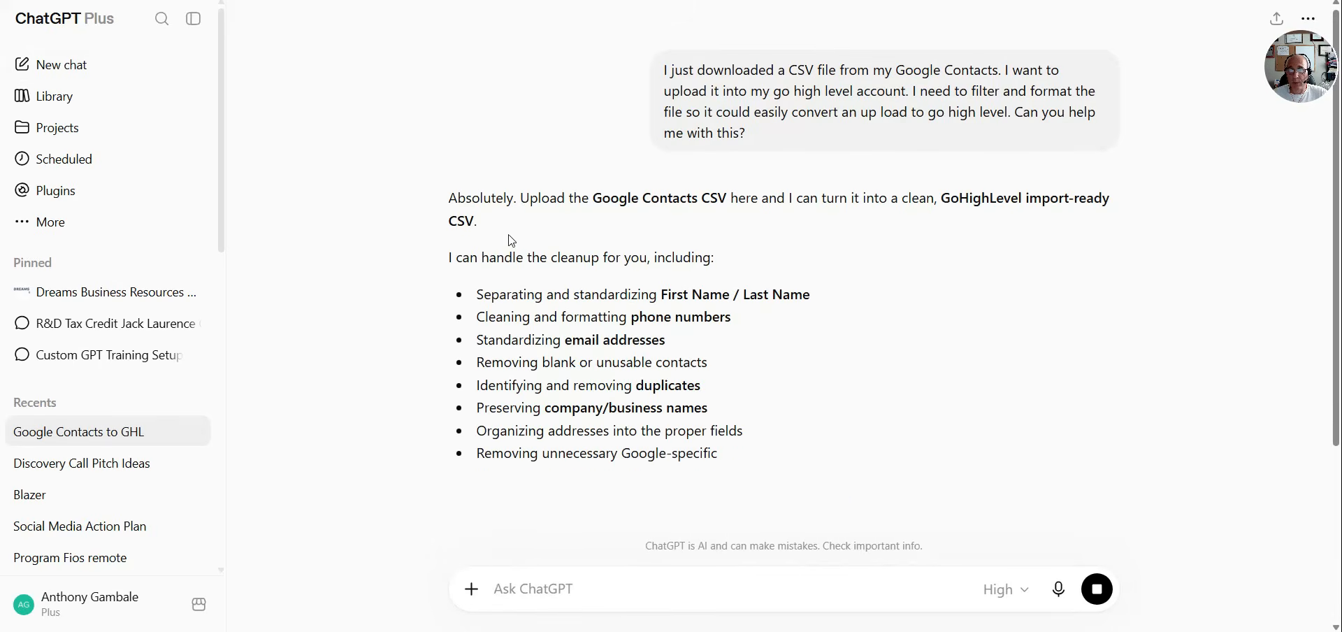
pyautogui.scroll(-2, 593, 234)
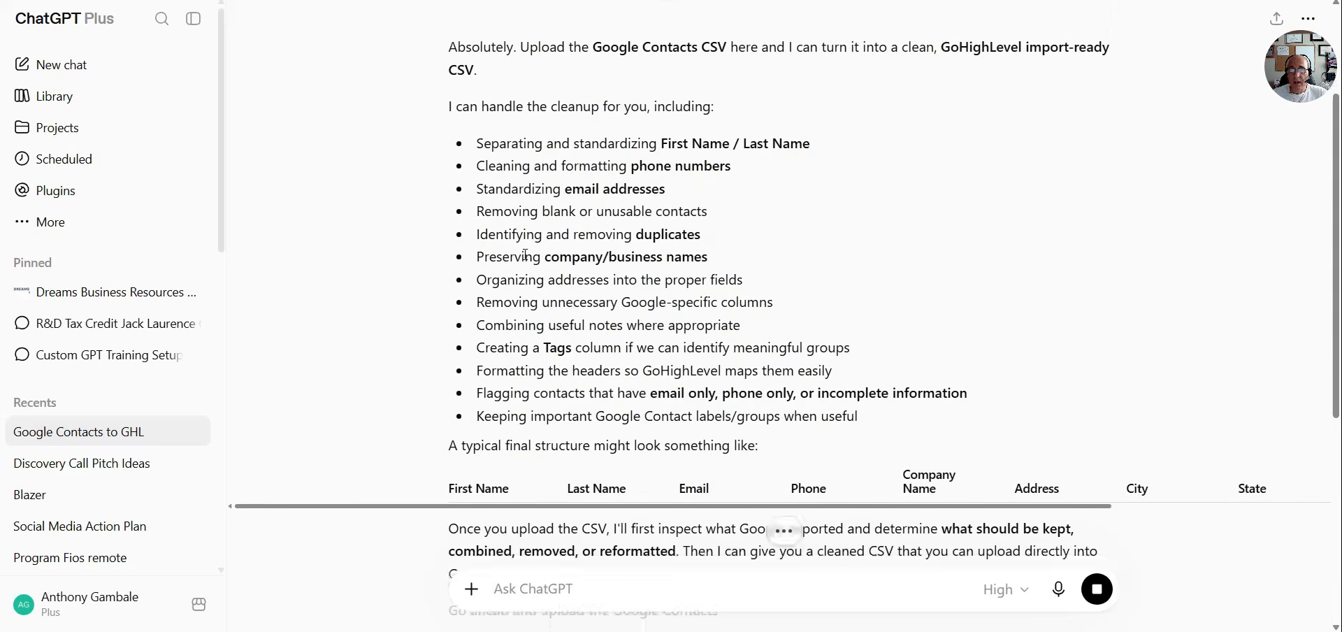
pyautogui.scroll(-2, 605, 215)
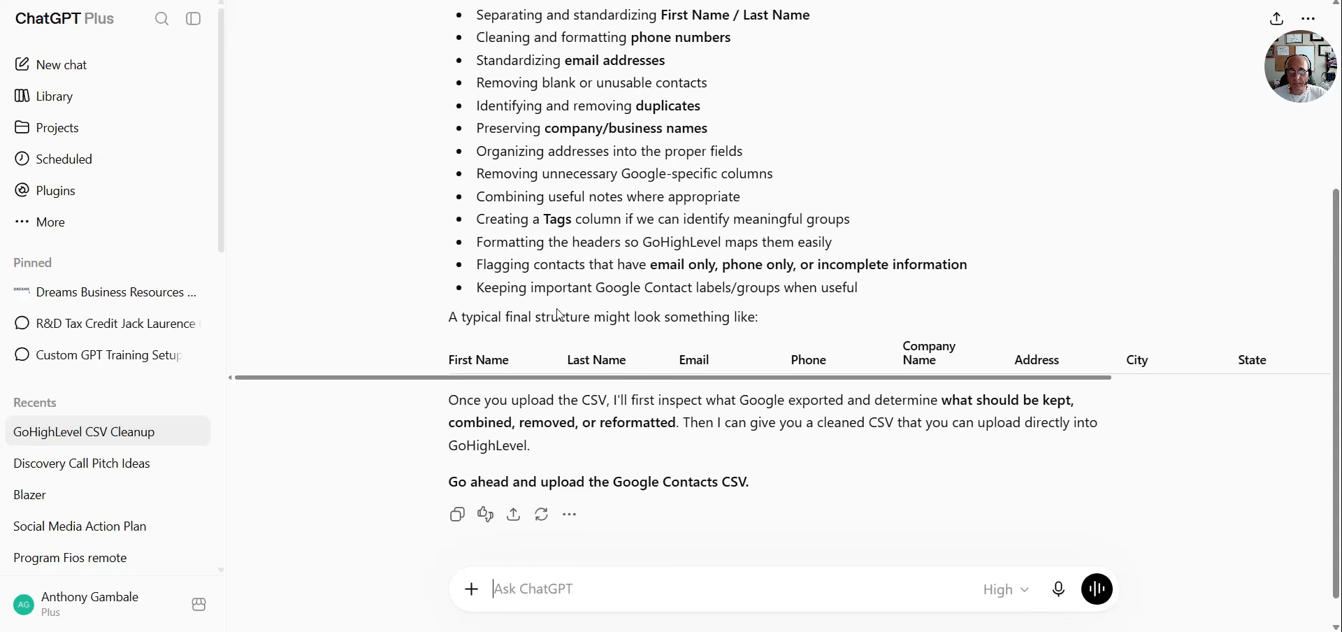
pyautogui.scroll(-1, 557, 311)
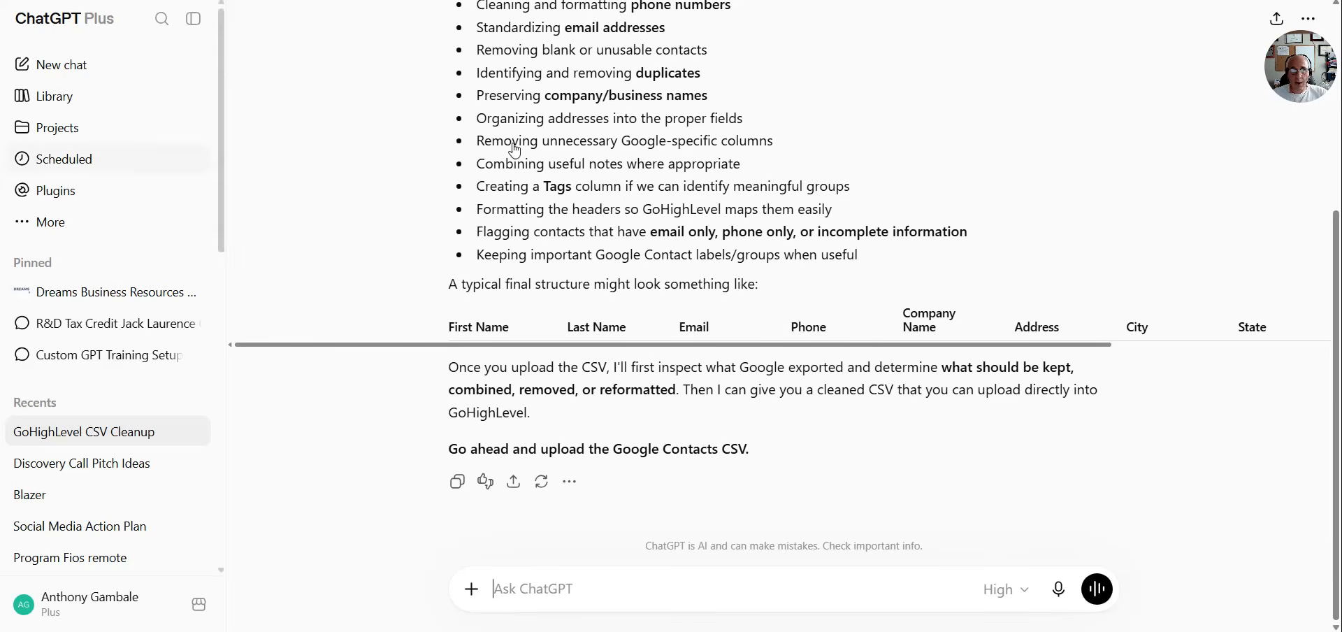
# Send a follow-up asking for just people, without anything that looks like customer service or an 800 number, removing the stray word "oregon"
pyautogui.write("I just want contacts I don't want any thing that looks like a customer service oregon an 800 number just people.")
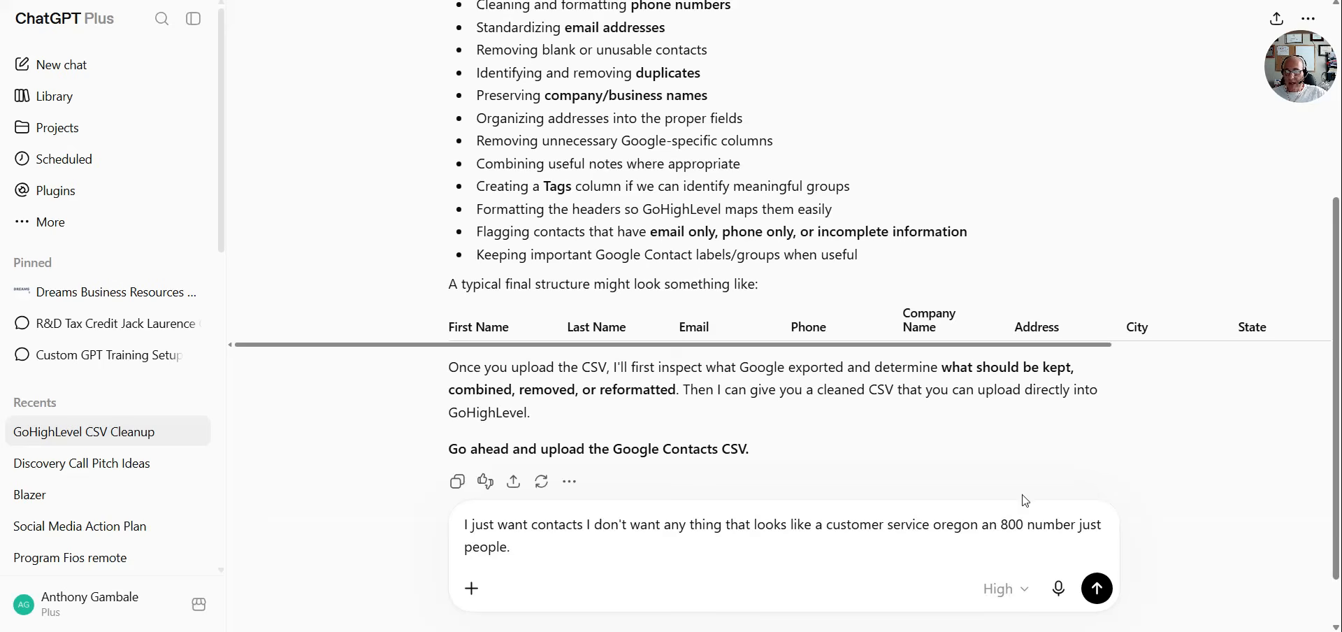
pyautogui.click(936, 530)
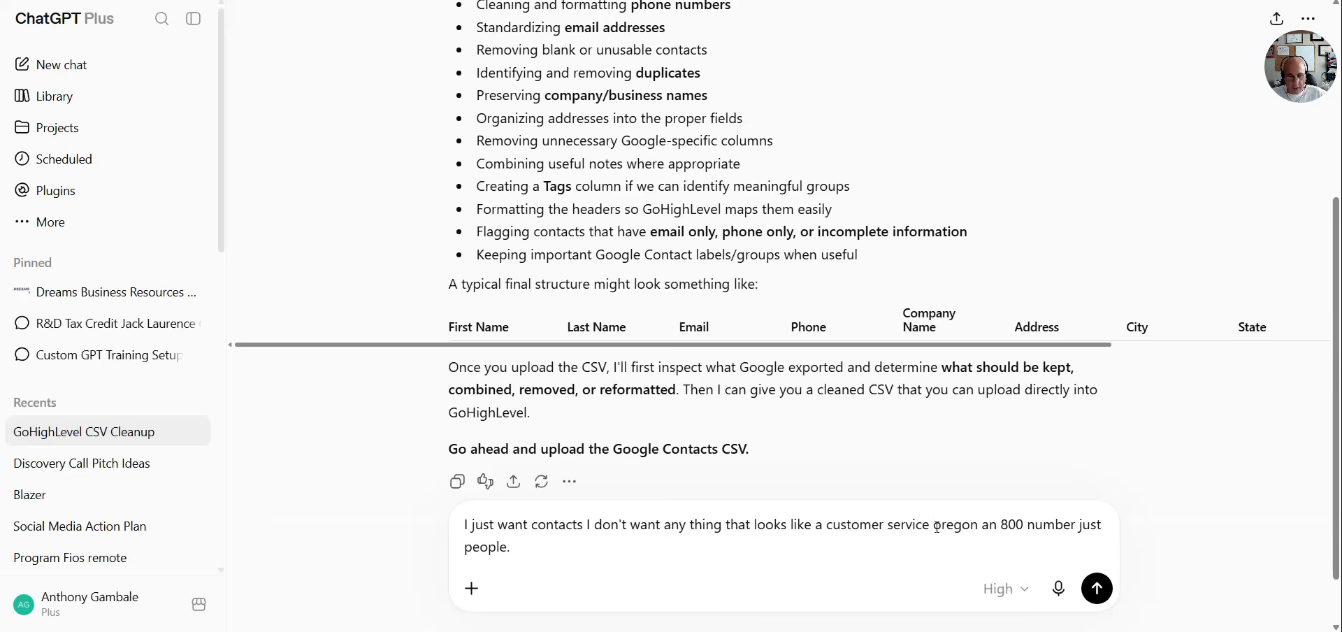
pyautogui.press('Delete')
pyautogui.press('Delete')
pyautogui.press('Delete')
pyautogui.press('Delete')
pyautogui.press('Delete')
pyautogui.press('Delete')
pyautogui.press('Delete')
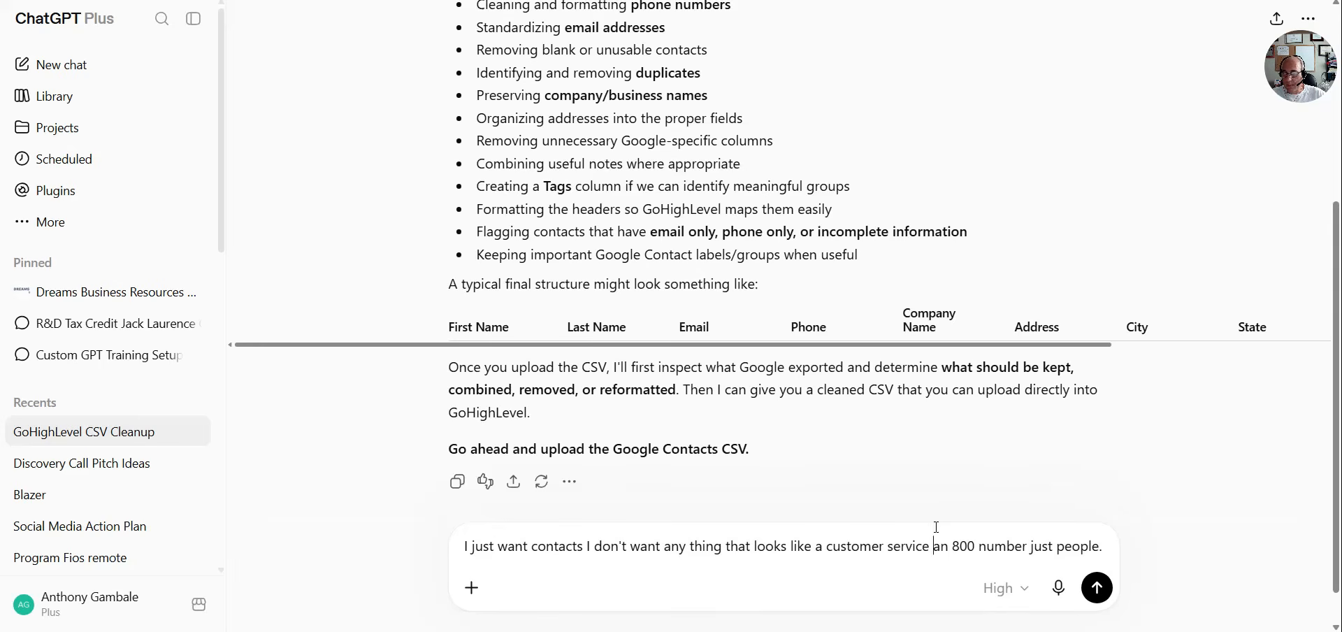
pyautogui.click(1097, 588)
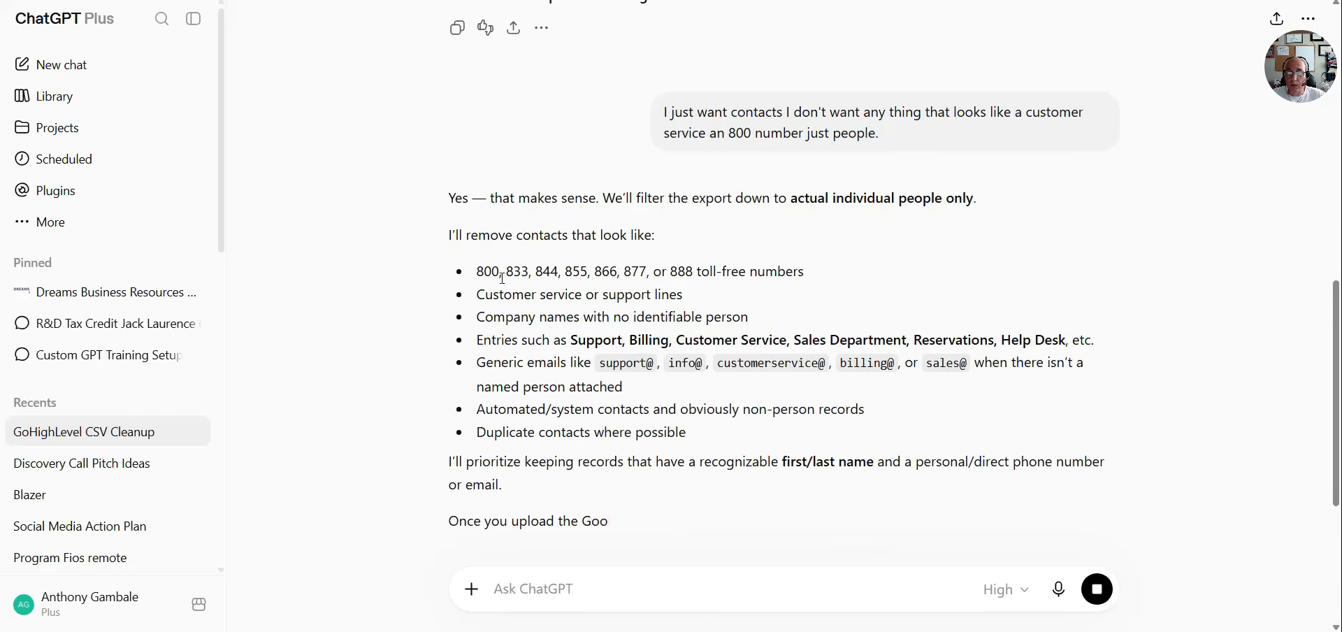
# Attach contacts (11).csv from the Downloads folder to the chat and send it for cleanup
pyautogui.scroll(-3, 541, 310)
pyautogui.scroll(-2, 534, 336)
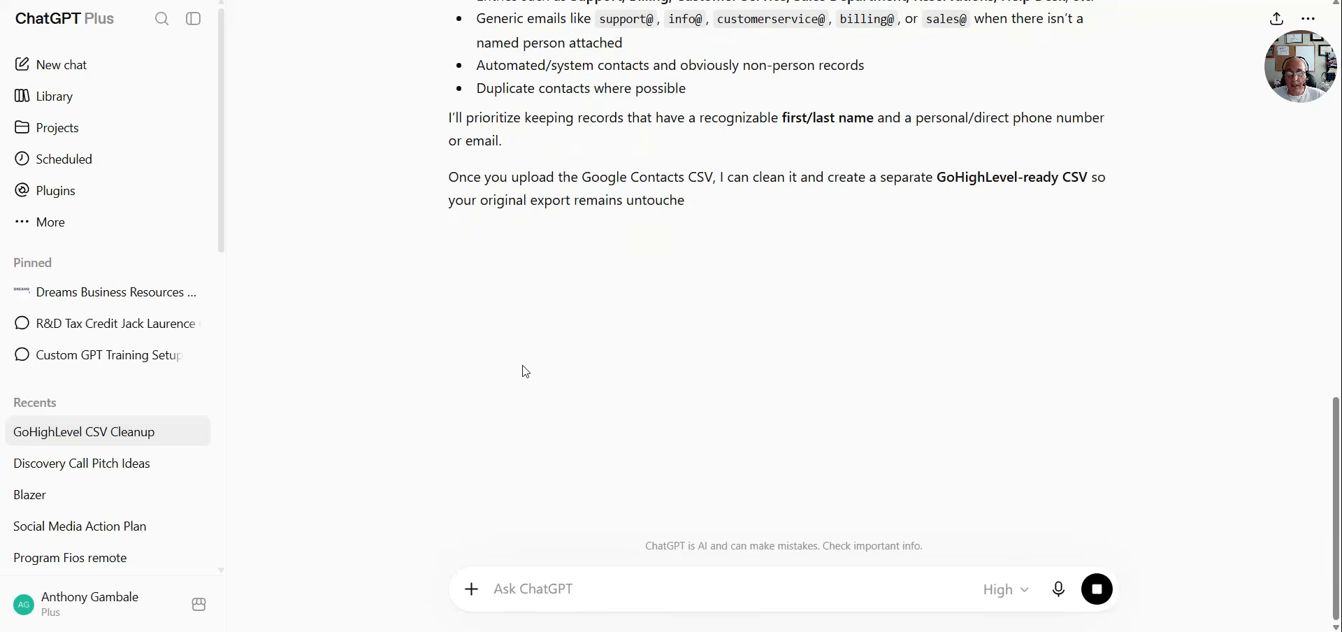
pyautogui.click(474, 591)
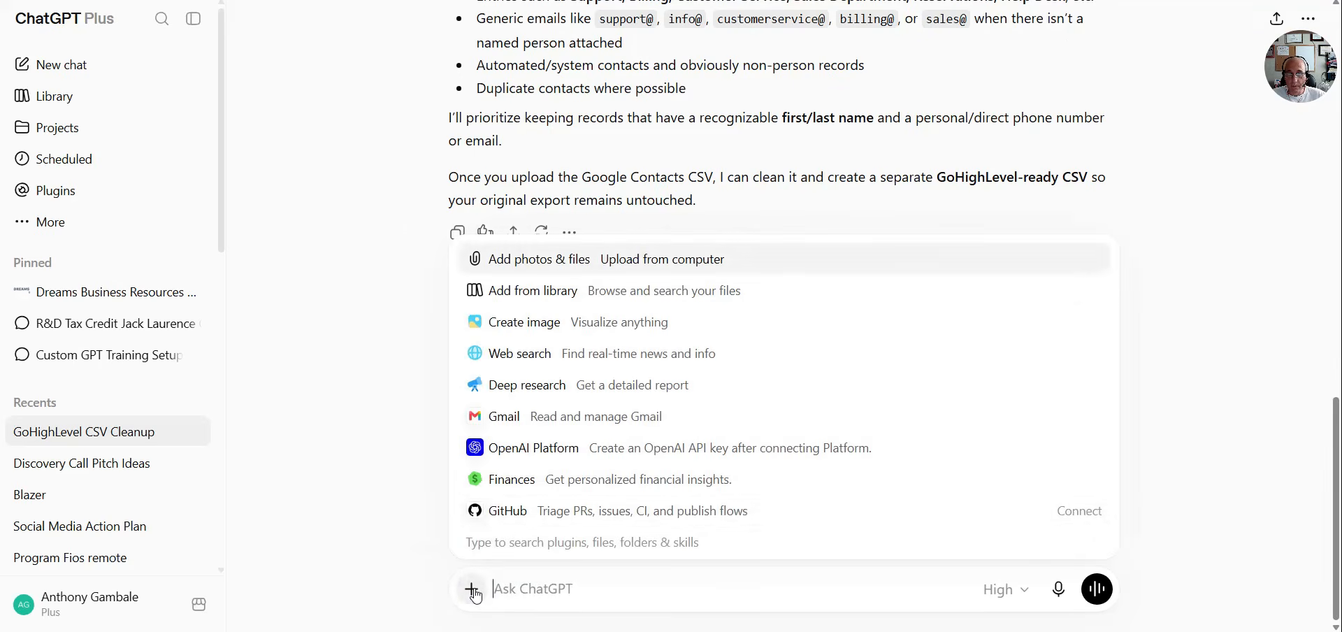
pyautogui.click(543, 265)
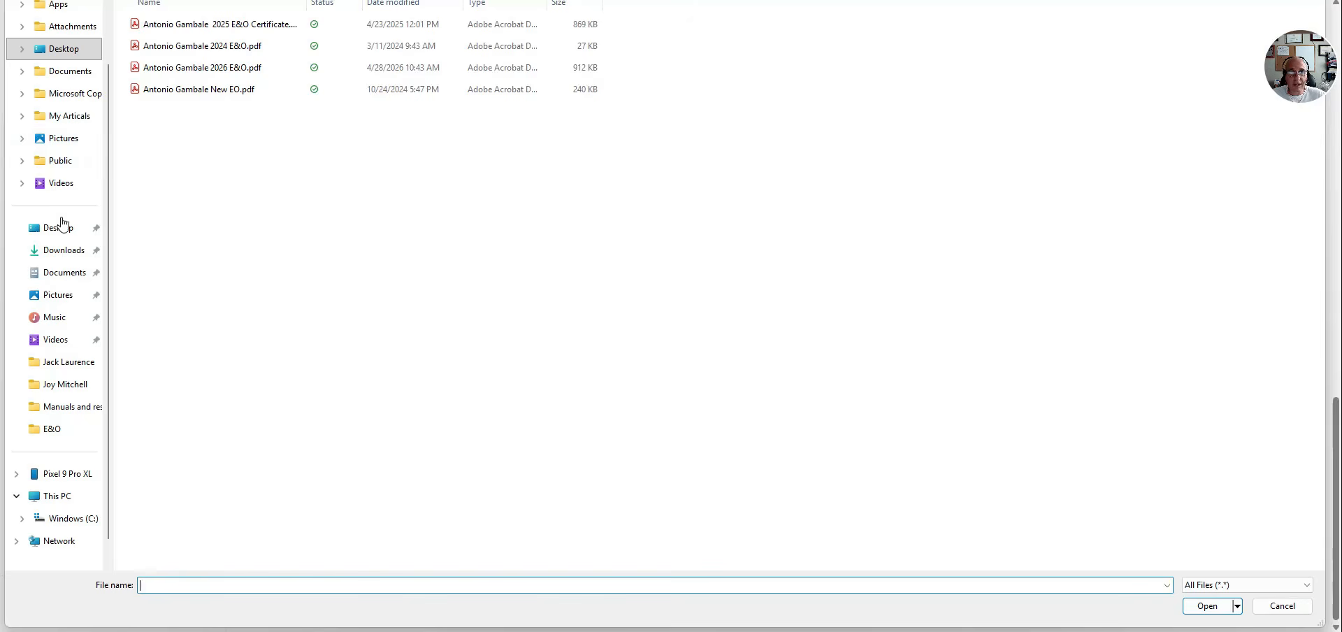
pyautogui.click(62, 253)
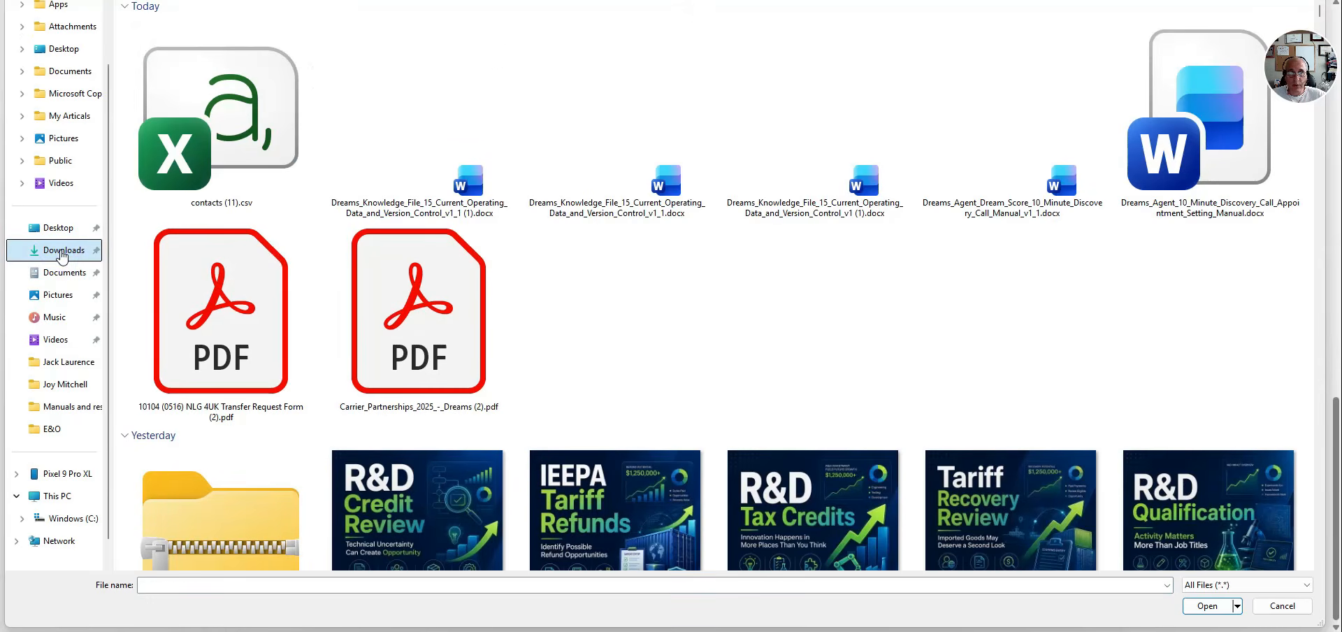
pyautogui.doubleClick(254, 114)
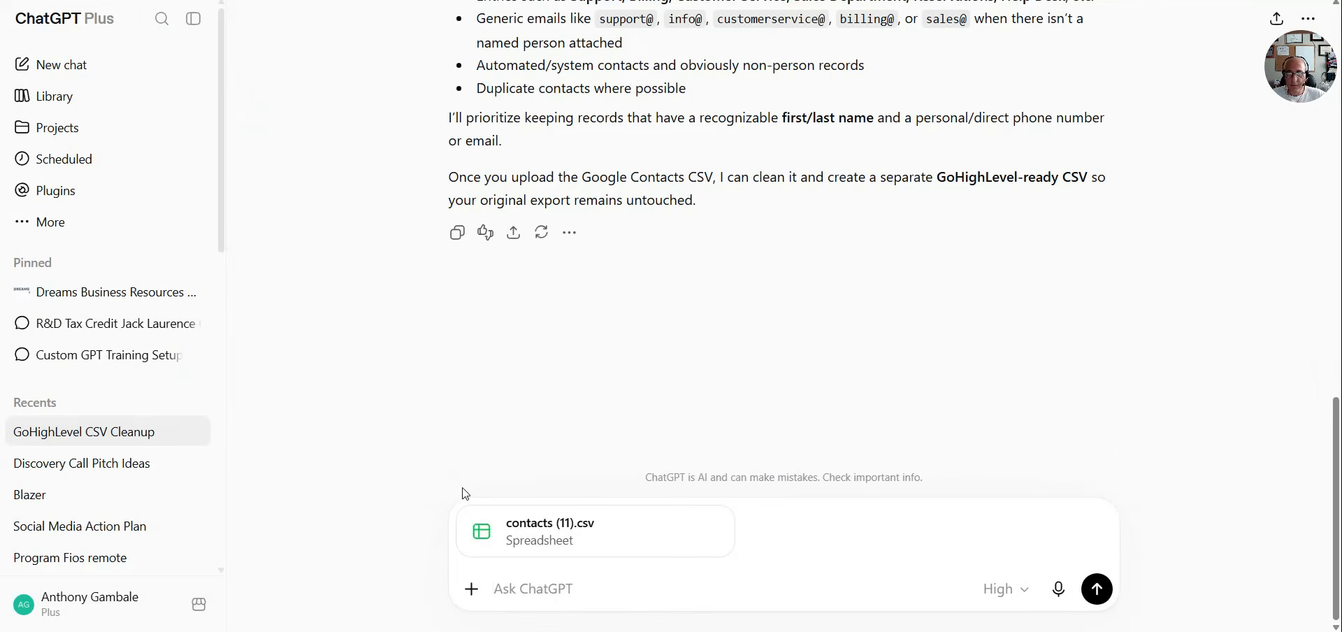
pyautogui.click(1103, 598)
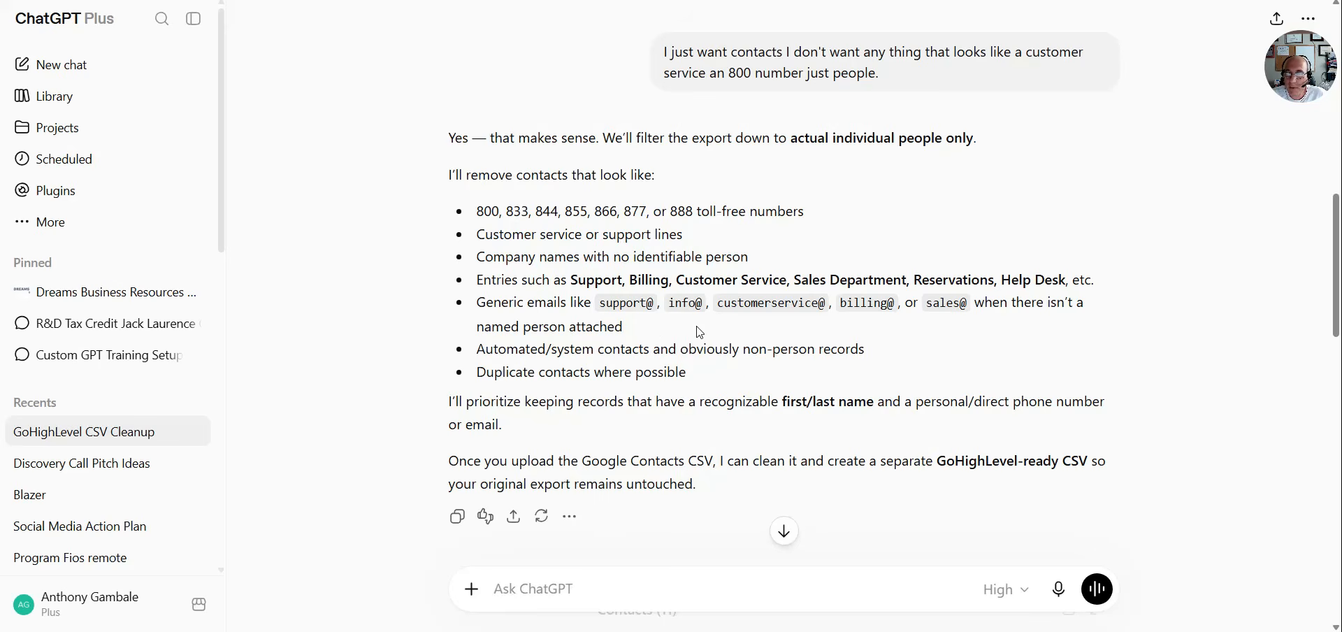
# Examine the cleanup summary and the cleaned and review files offered in ChatGPT's reply
pyautogui.scroll(-2, 861, 395)
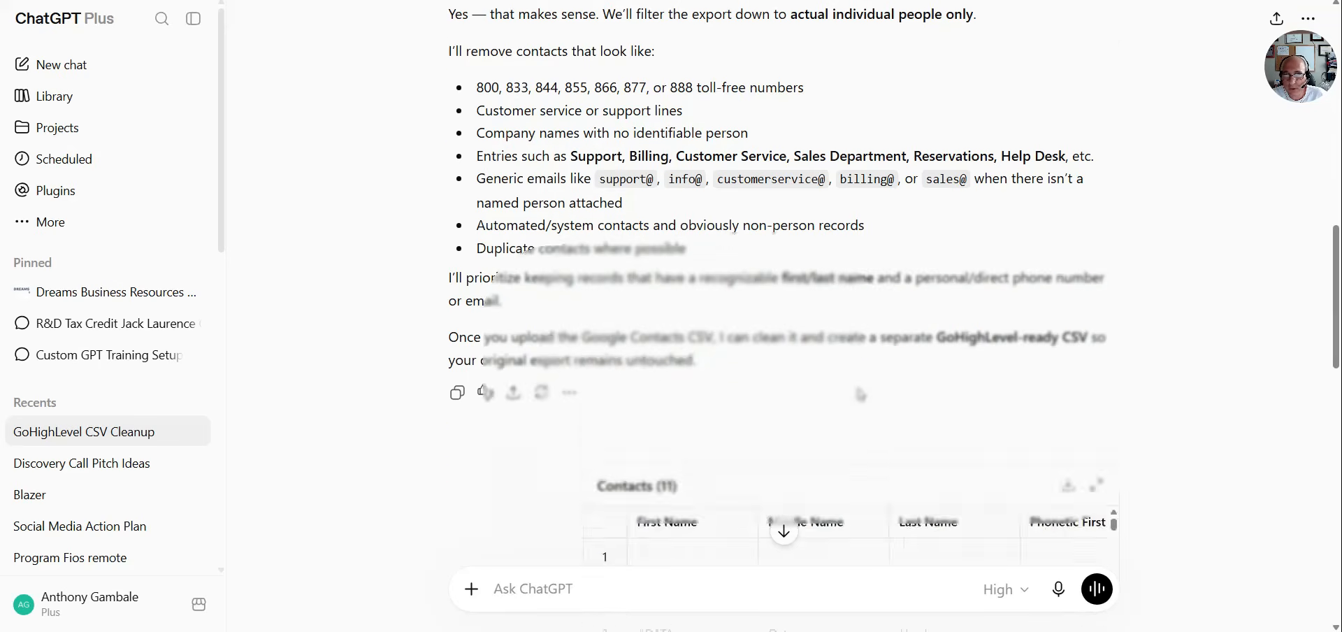
pyautogui.scroll(-5, 860, 395)
pyautogui.scroll(-5, 860, 391)
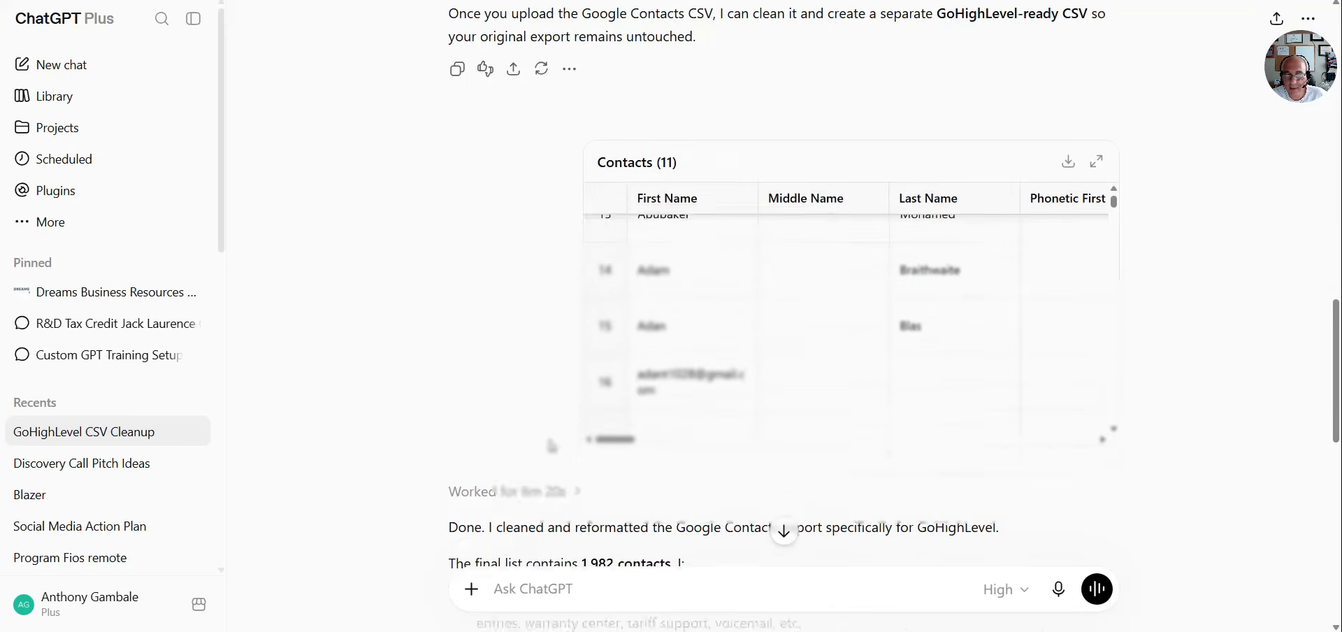
pyautogui.scroll(-5, 552, 445)
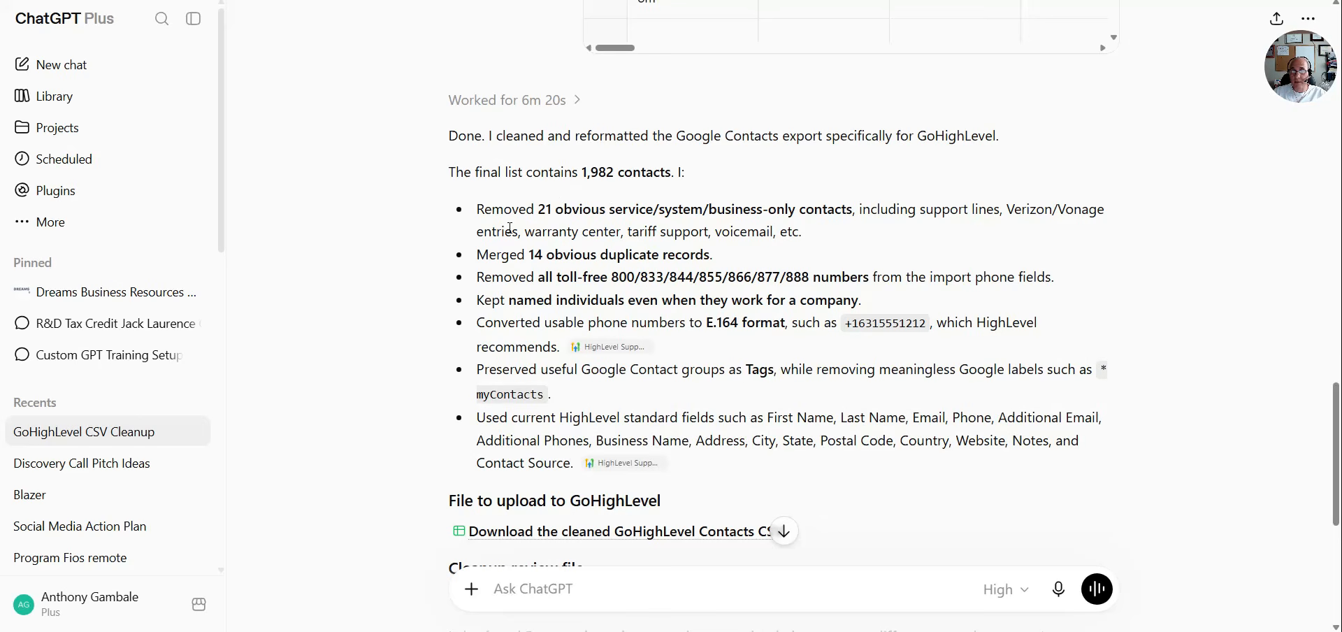
pyautogui.scroll(-4, 559, 263)
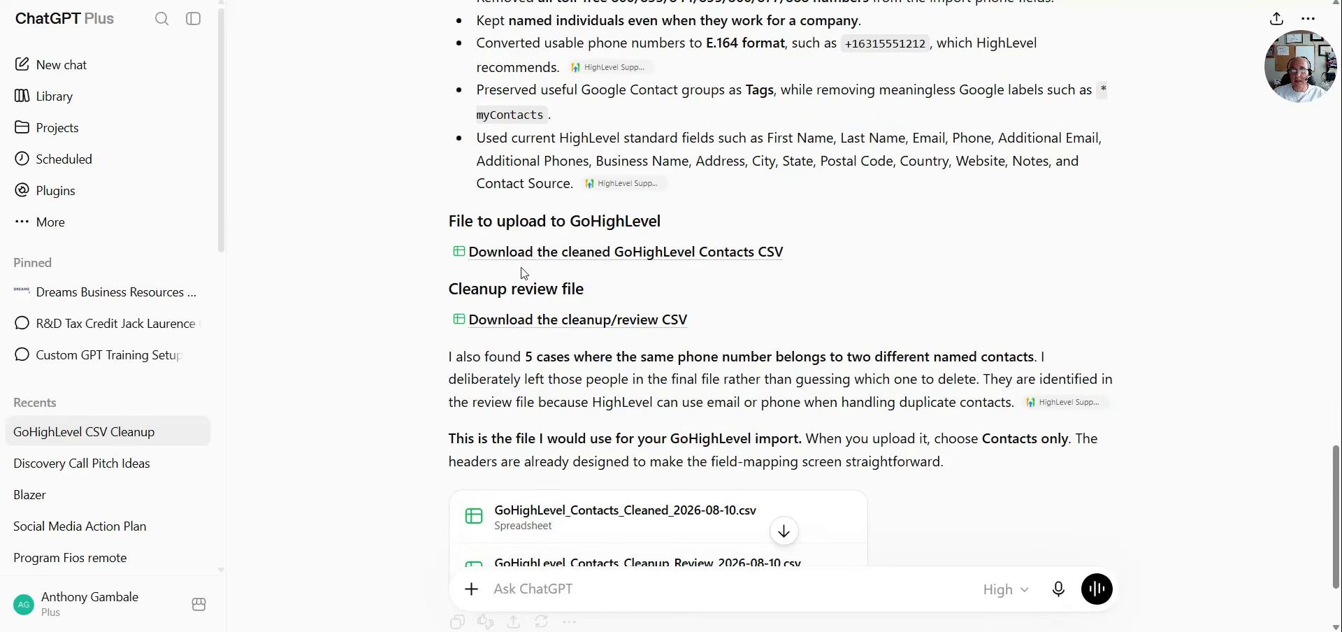
pyautogui.scroll(-2, 570, 281)
pyautogui.scroll(-1, 569, 281)
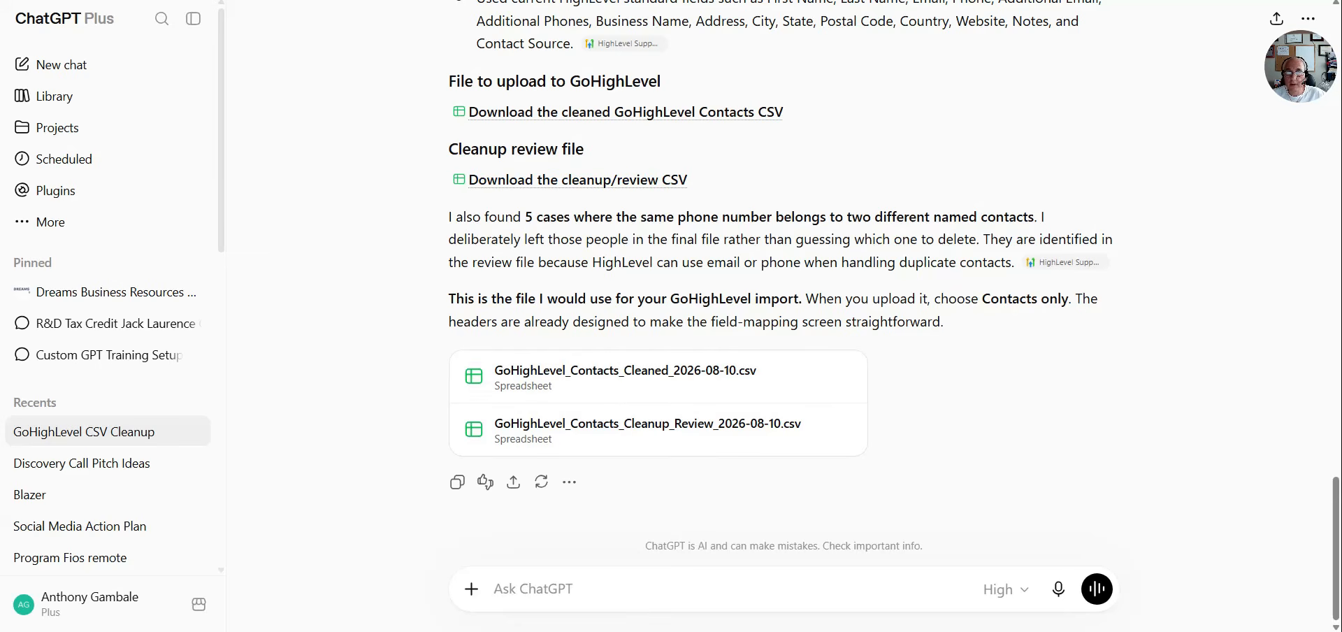
# Download GoHighLevel_Contacts_Cleanup_Review_2026-08-10.csv from the reply and open it in Excel
pyautogui.click(529, 180)
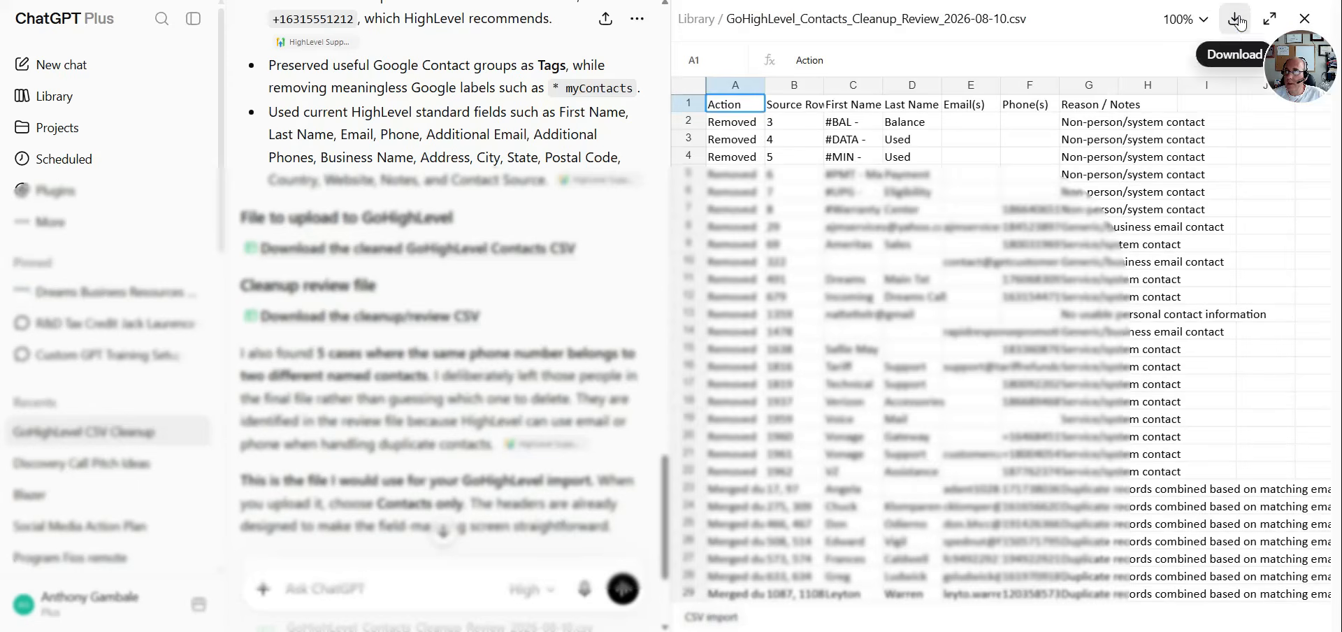
pyautogui.click(1238, 20)
pyautogui.click(1154, 3)
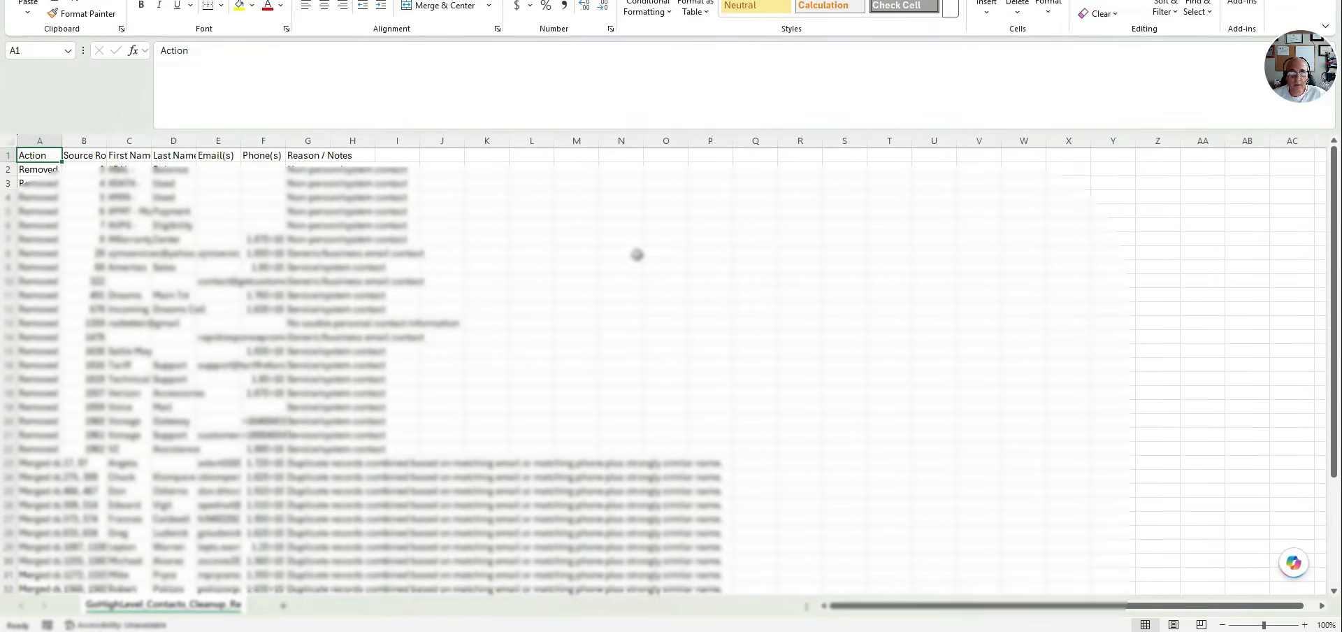
# Auto-fit all column widths in the cleanup review sheet and look through the removed, merged and shared-phone rows
pyautogui.click(16, 141)
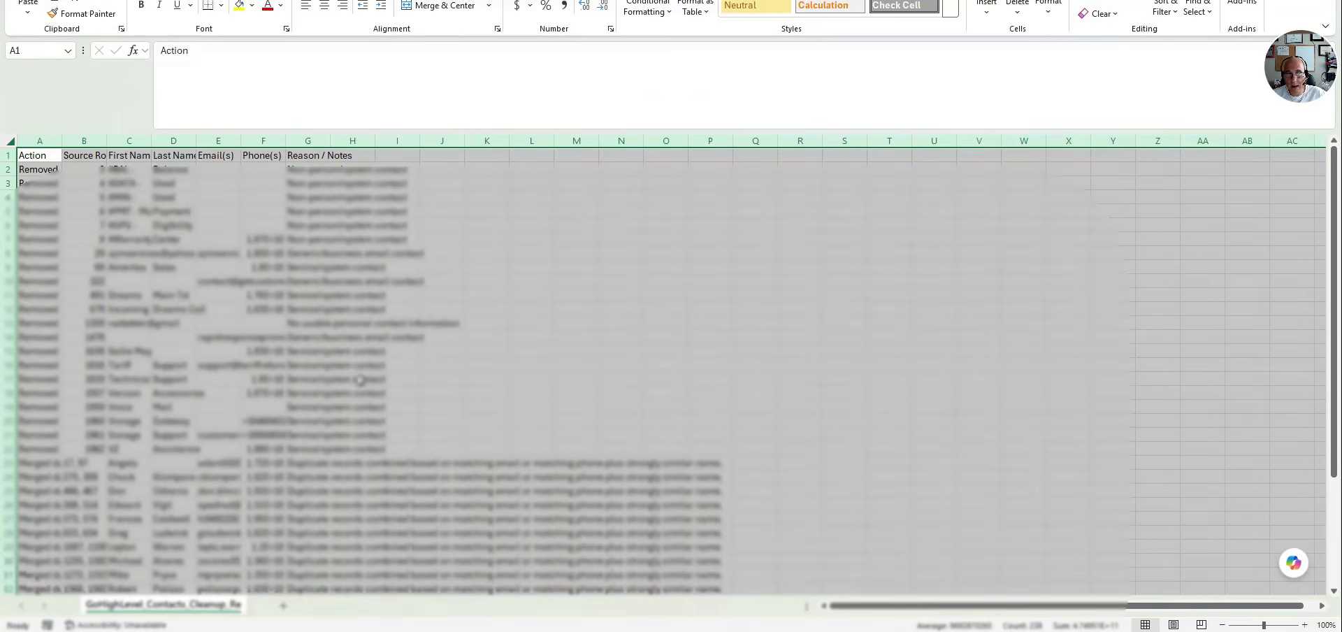
pyautogui.click(14, 144)
pyautogui.doubleClick(61, 139)
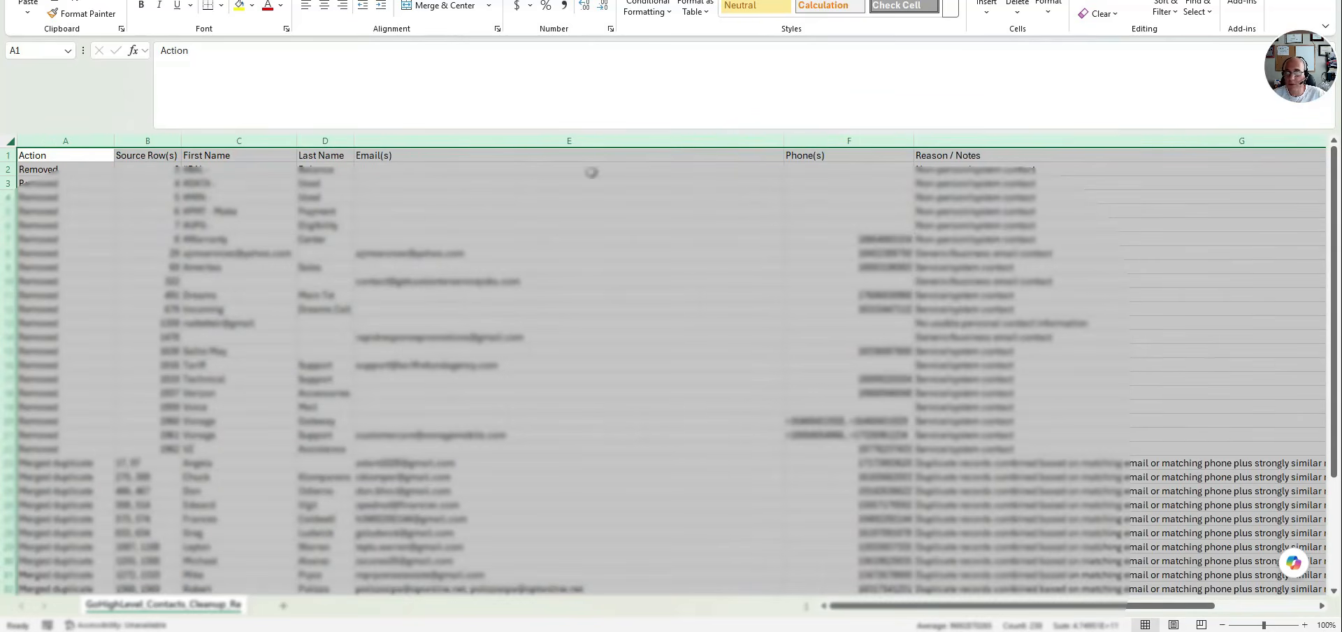
pyautogui.click(1182, 278)
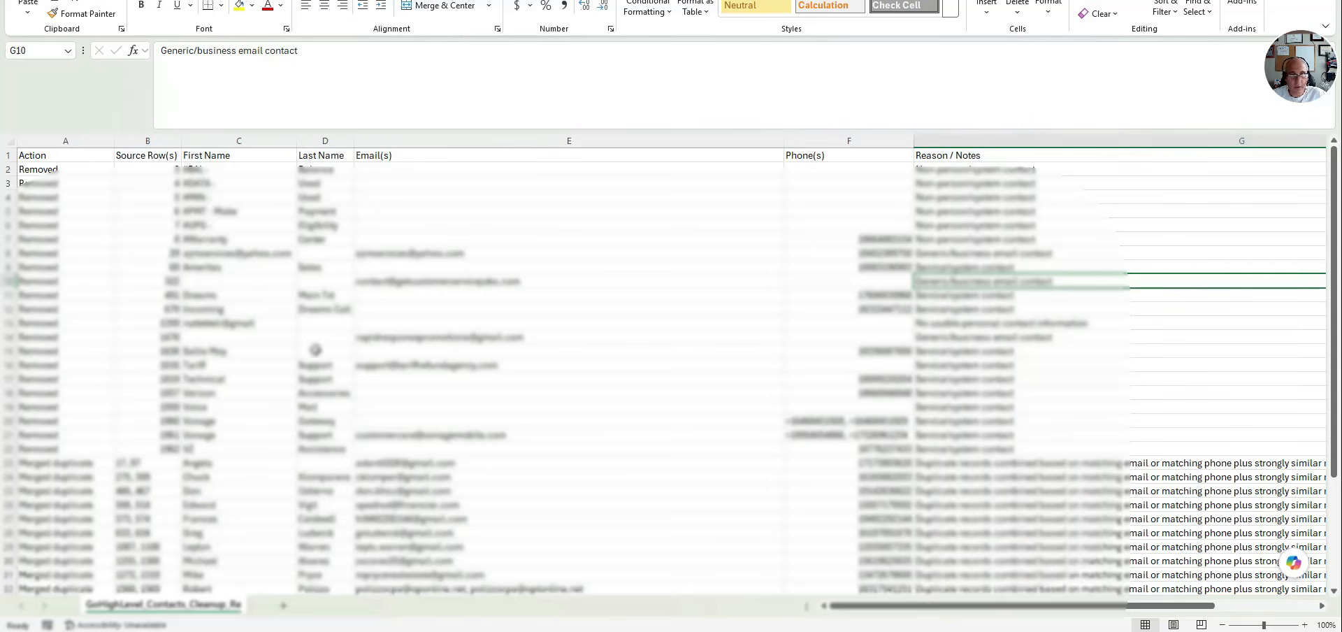
pyautogui.scroll(-14, 93, 196)
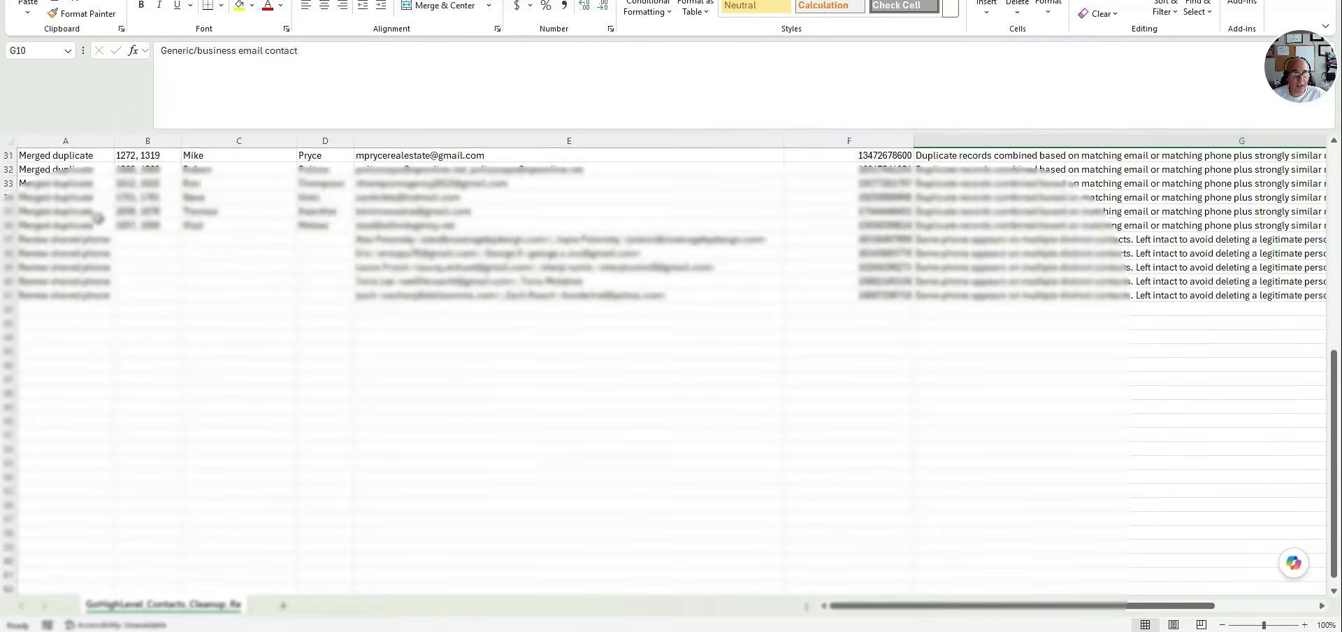
pyautogui.scroll(14, 98, 217)
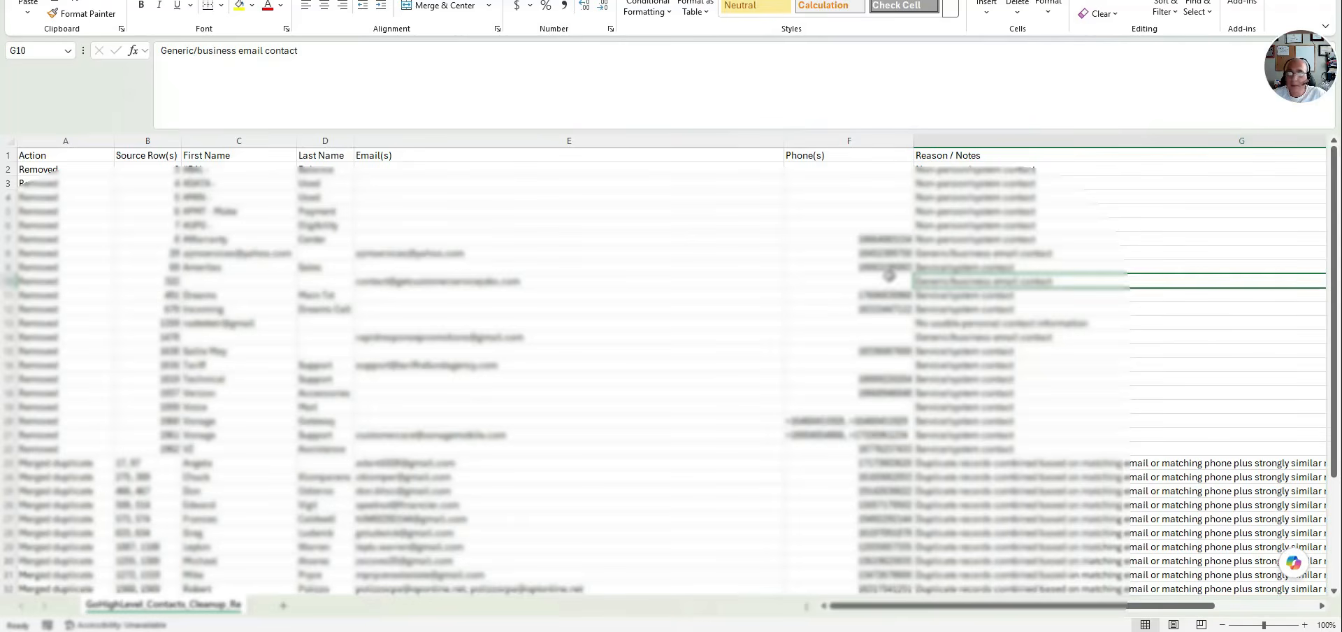
# Switch to the GoHighLevel_Contacts_Cleaned workbook in Excel and check its header row and the first and last name columns
pyautogui.scroll(-2, 1077, 333)
pyautogui.scroll(2, 1093, 340)
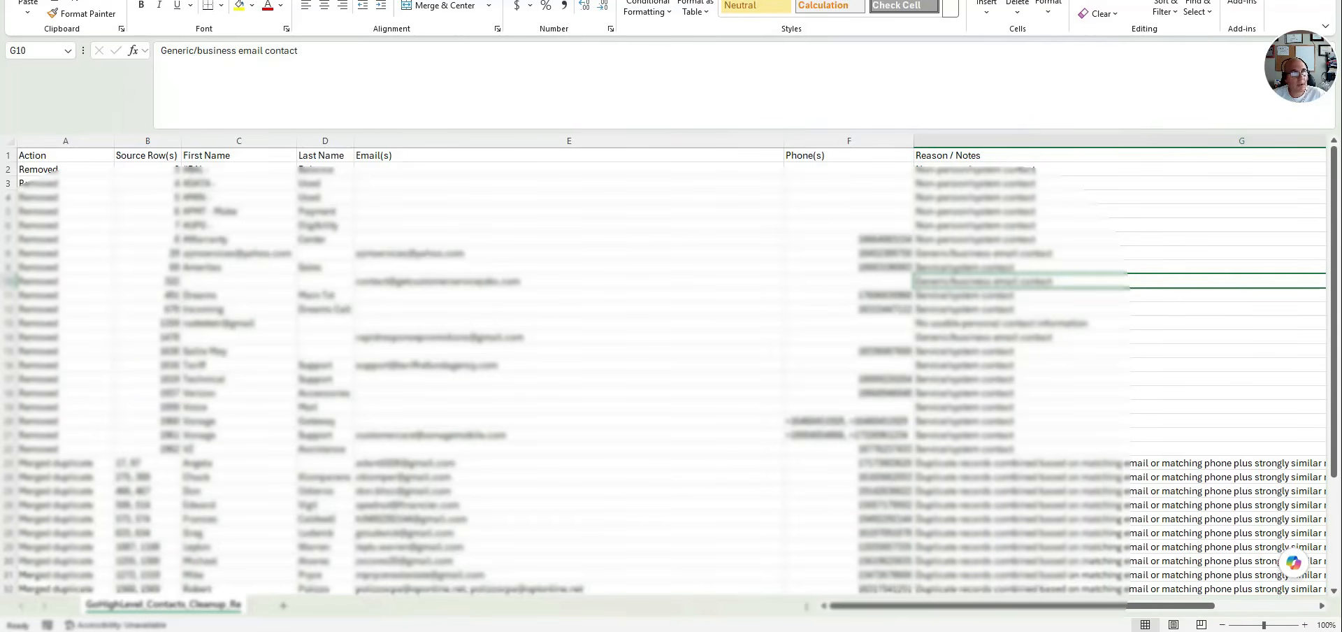
pyautogui.hotkey('alt', 'Tab')
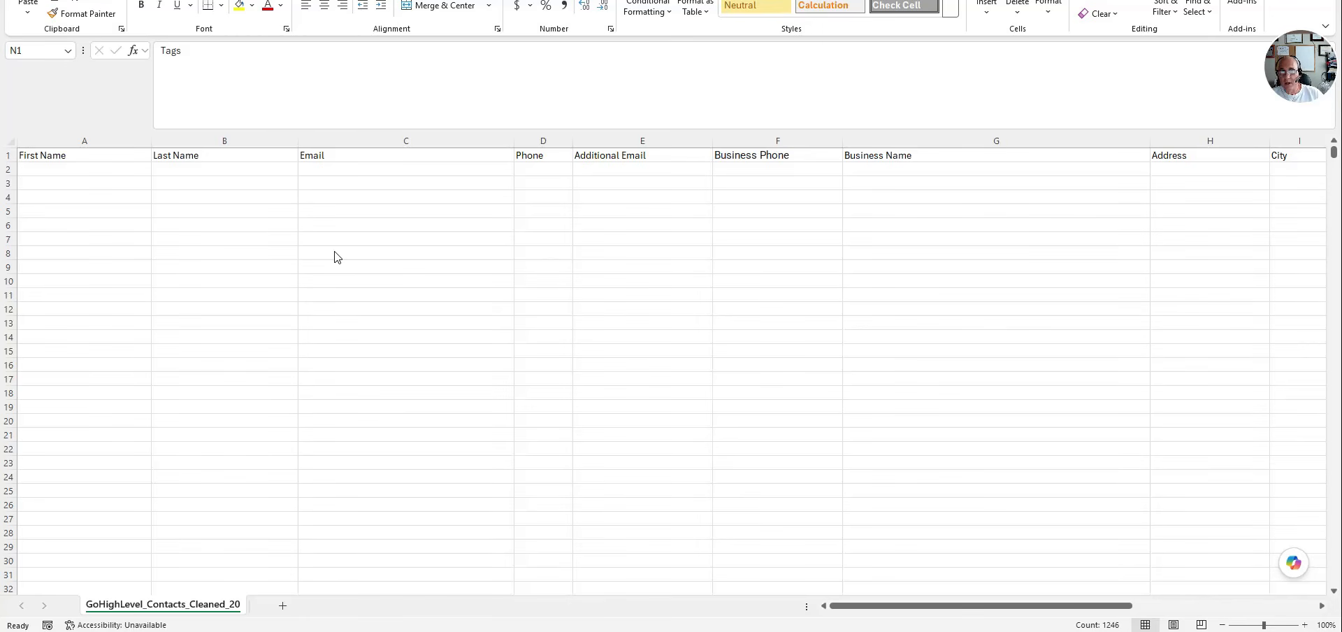
pyautogui.click(9, 155)
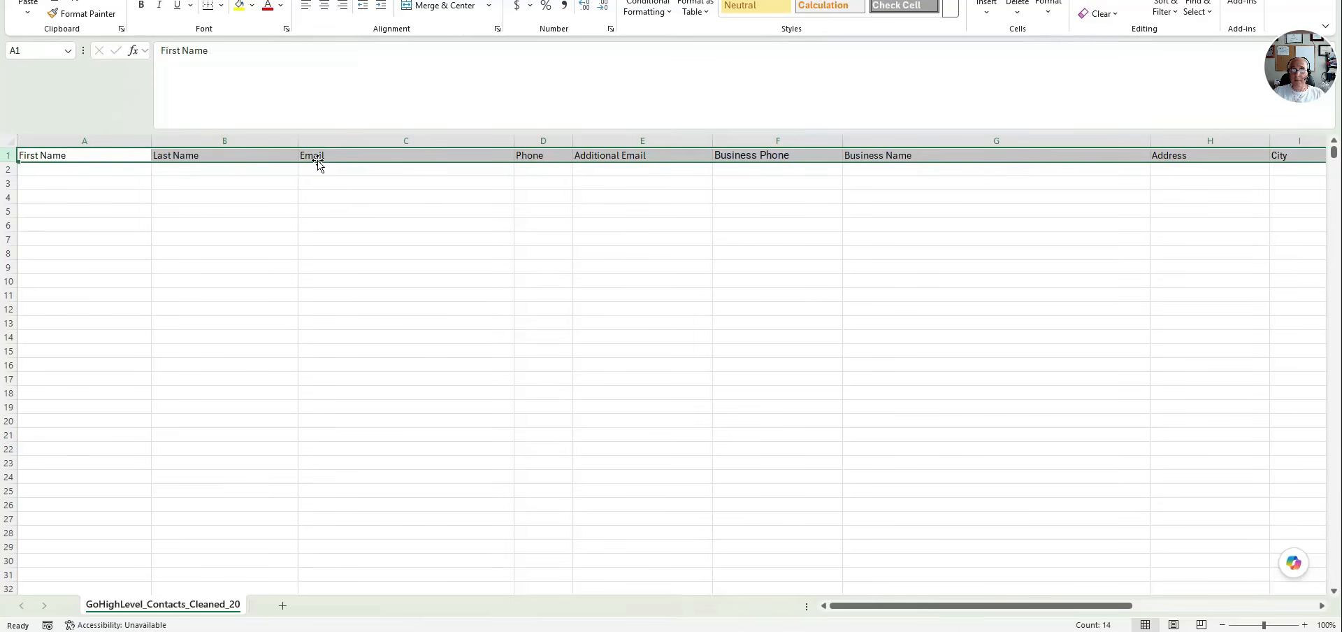
pyautogui.click(1216, 193)
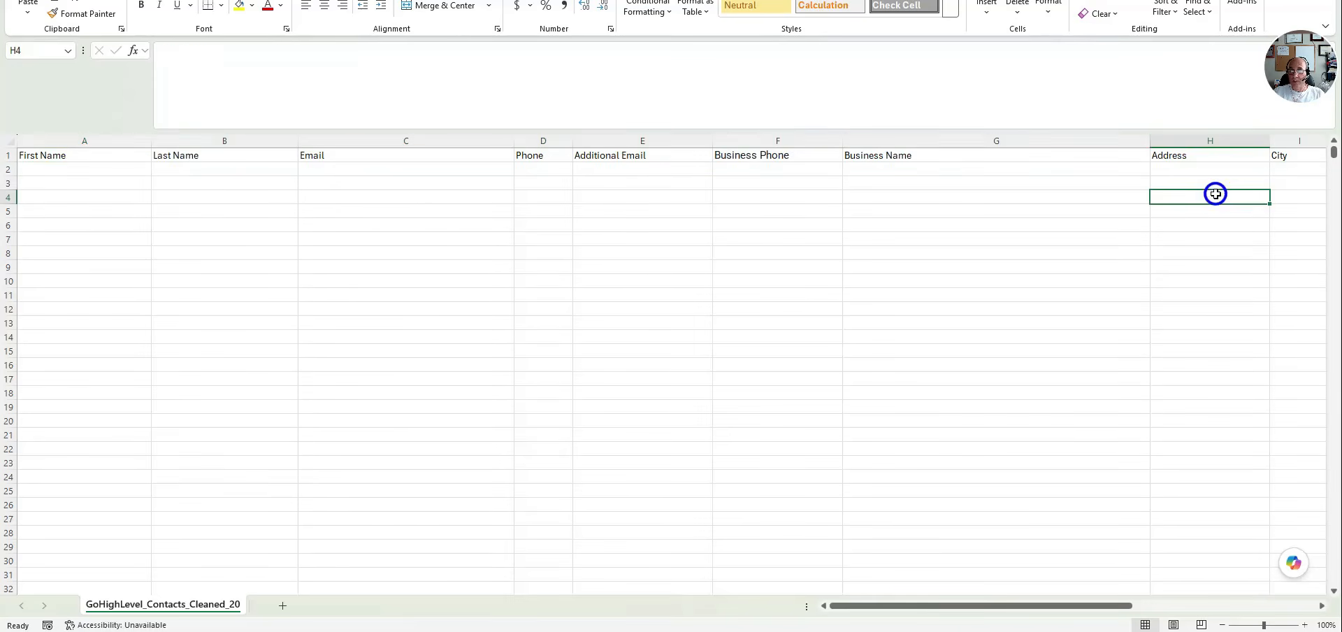
pyautogui.moveTo(183, 171); pyautogui.dragTo(171, 396)
pyautogui.moveTo(105, 183); pyautogui.dragTo(77, 349)
pyautogui.click(455, 353)
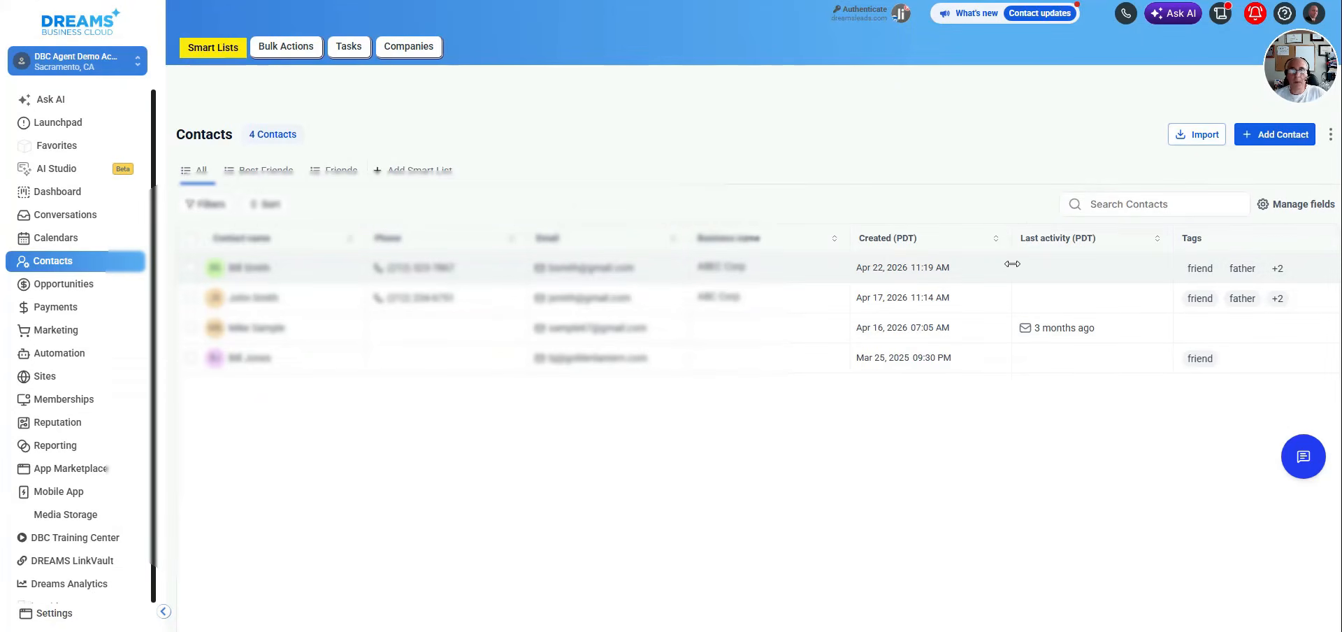
# Switch to the CRM's contact list, start an import with Contacts as the only object, and continue to the upload stage
pyautogui.click(1199, 136)
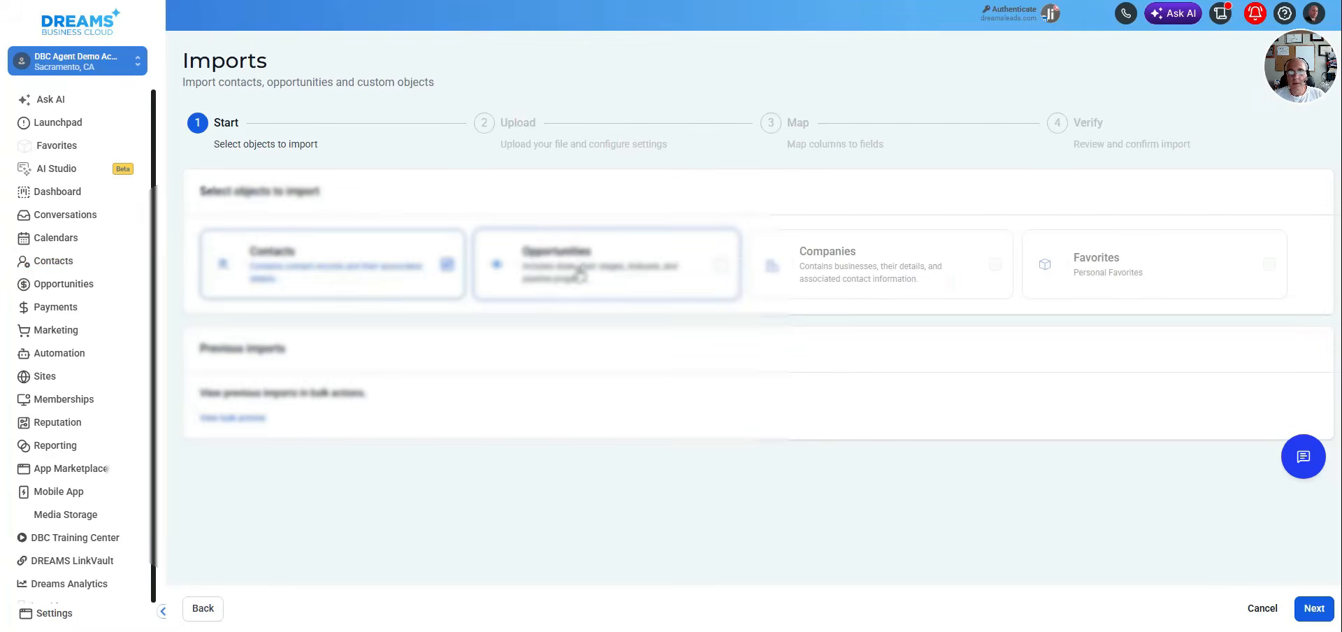
pyautogui.click(332, 277)
pyautogui.click(332, 277)
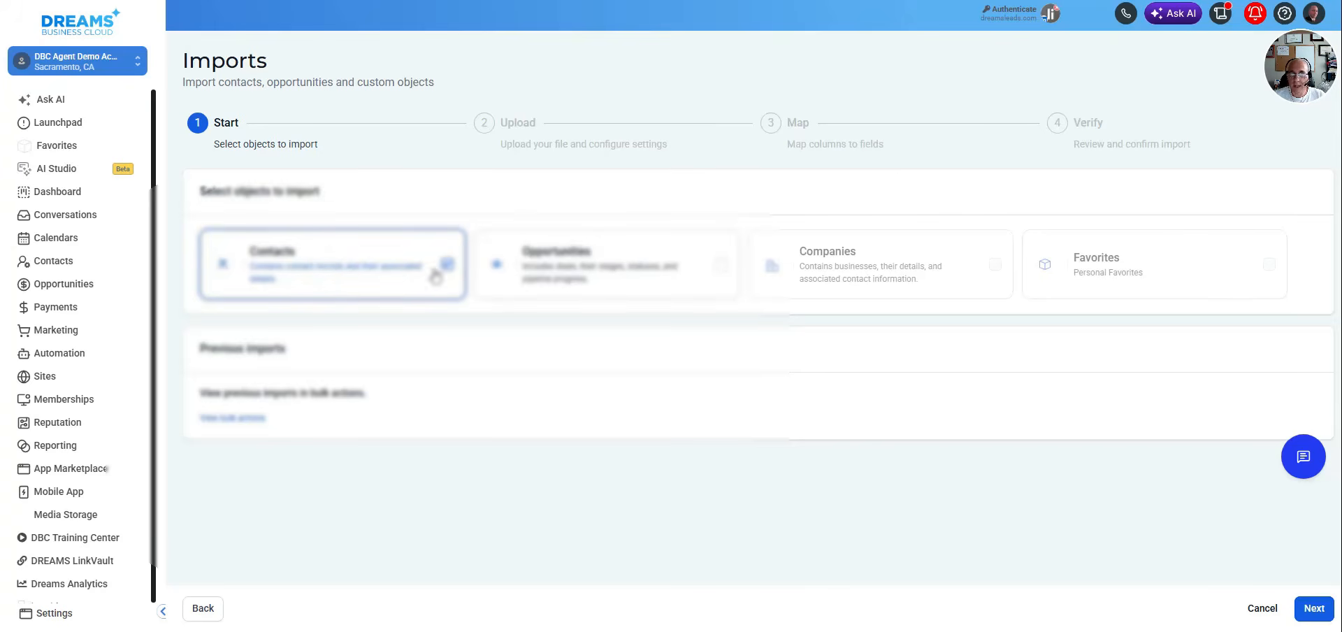
pyautogui.click(1314, 608)
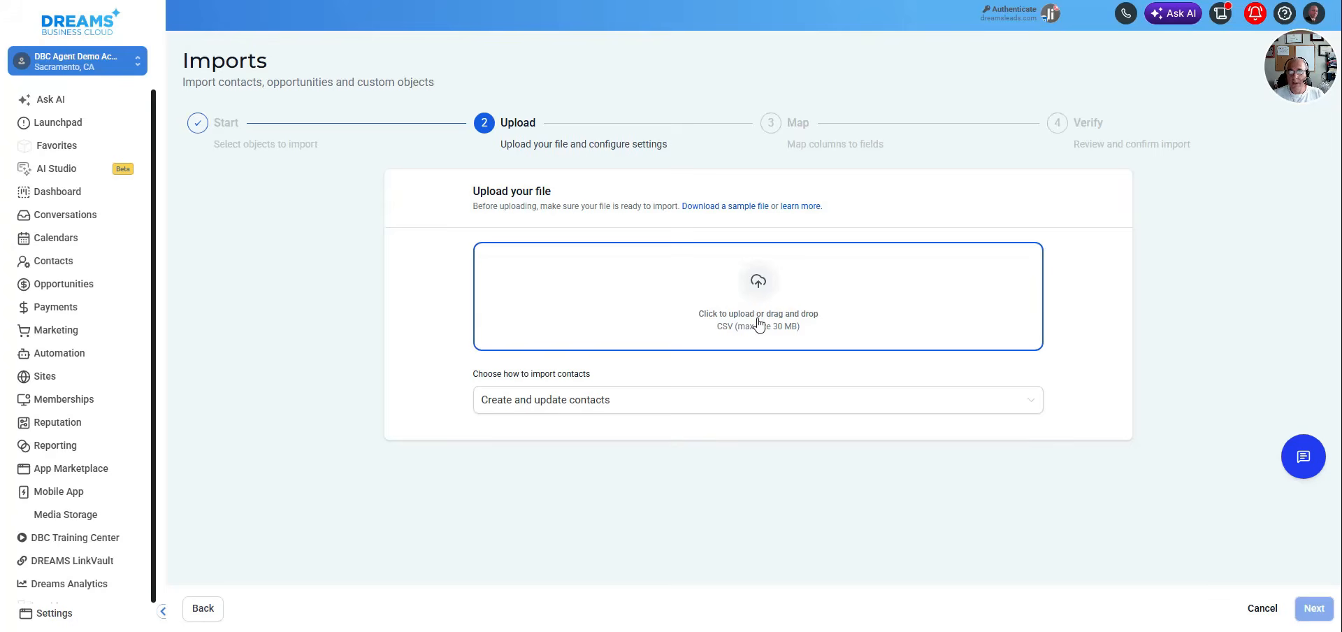
# Upload GoHighLevel_Contacts_Cleaned_2026-08-10.csv from the Downloads folder and continue to column mapping
pyautogui.click(759, 322)
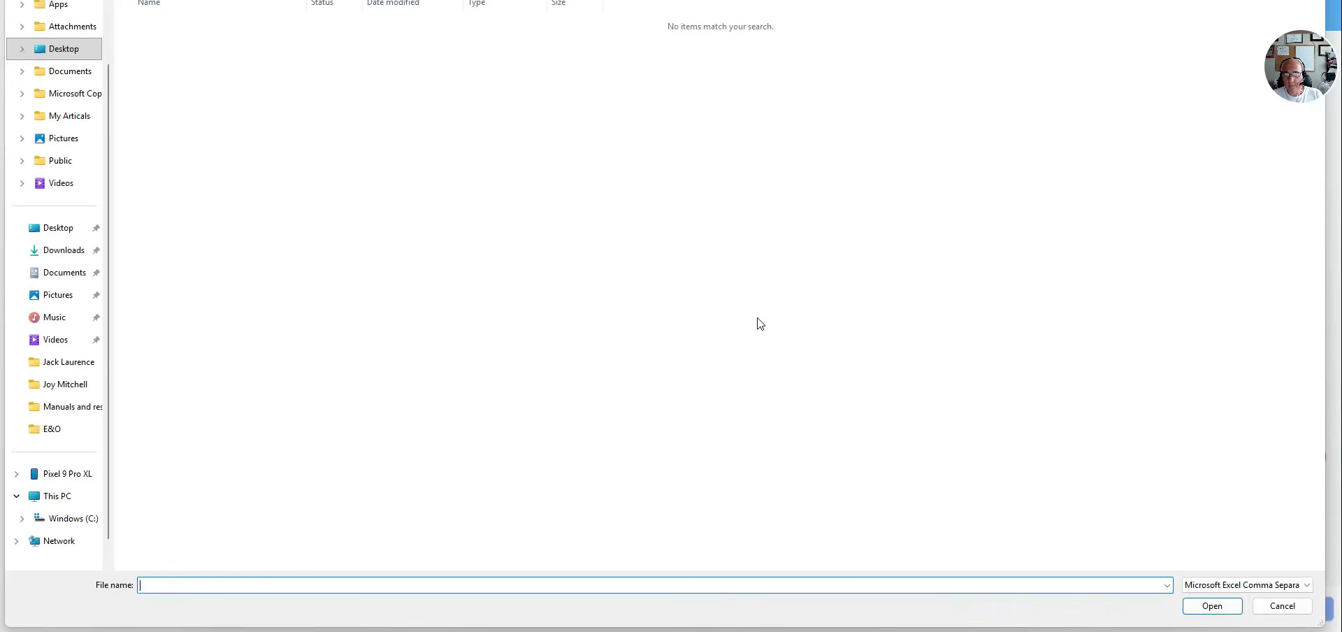
pyautogui.click(58, 258)
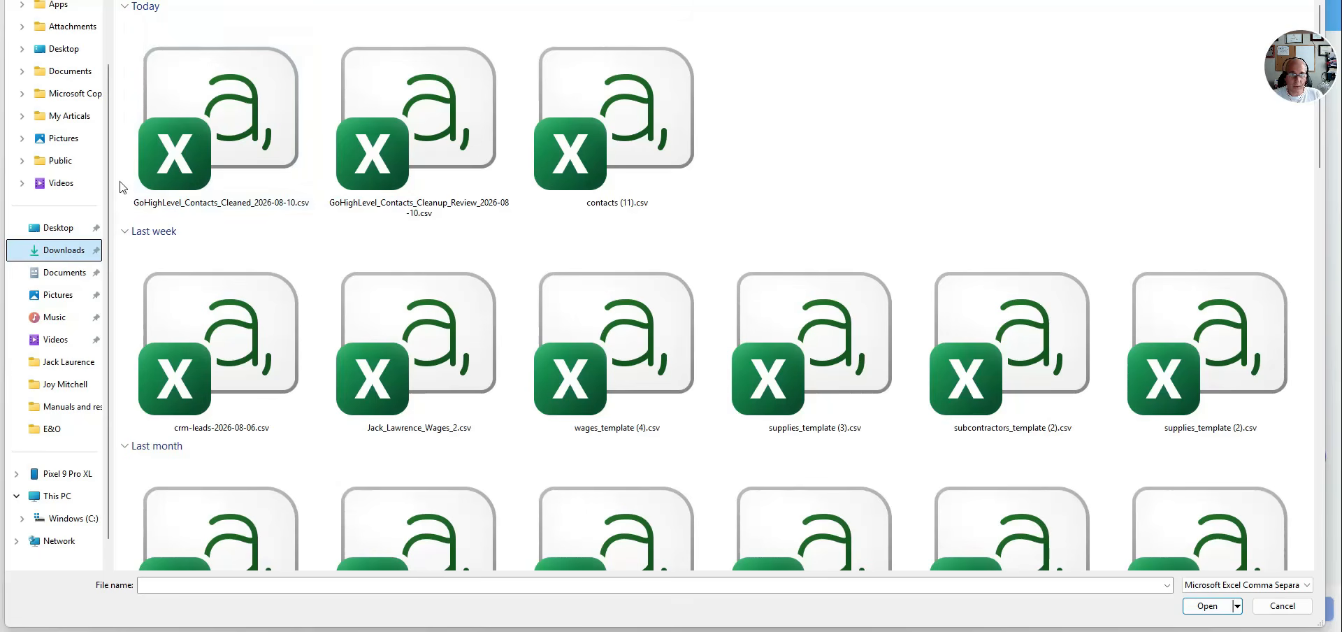
pyautogui.doubleClick(276, 142)
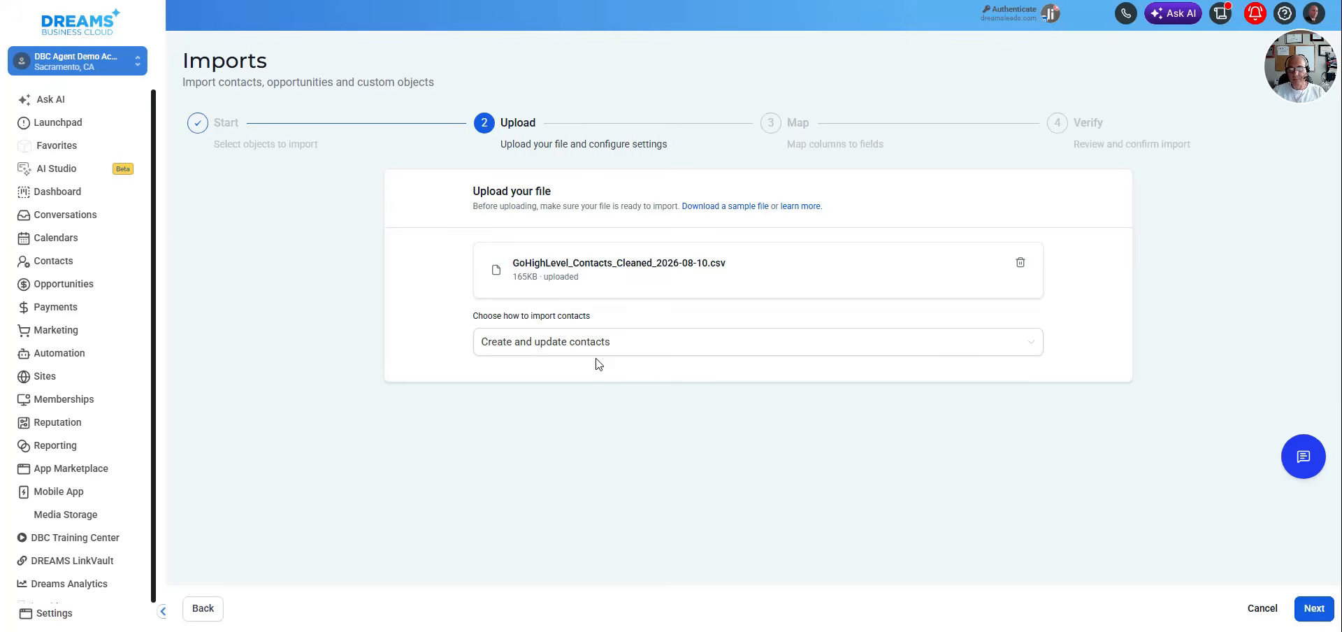
pyautogui.click(1309, 600)
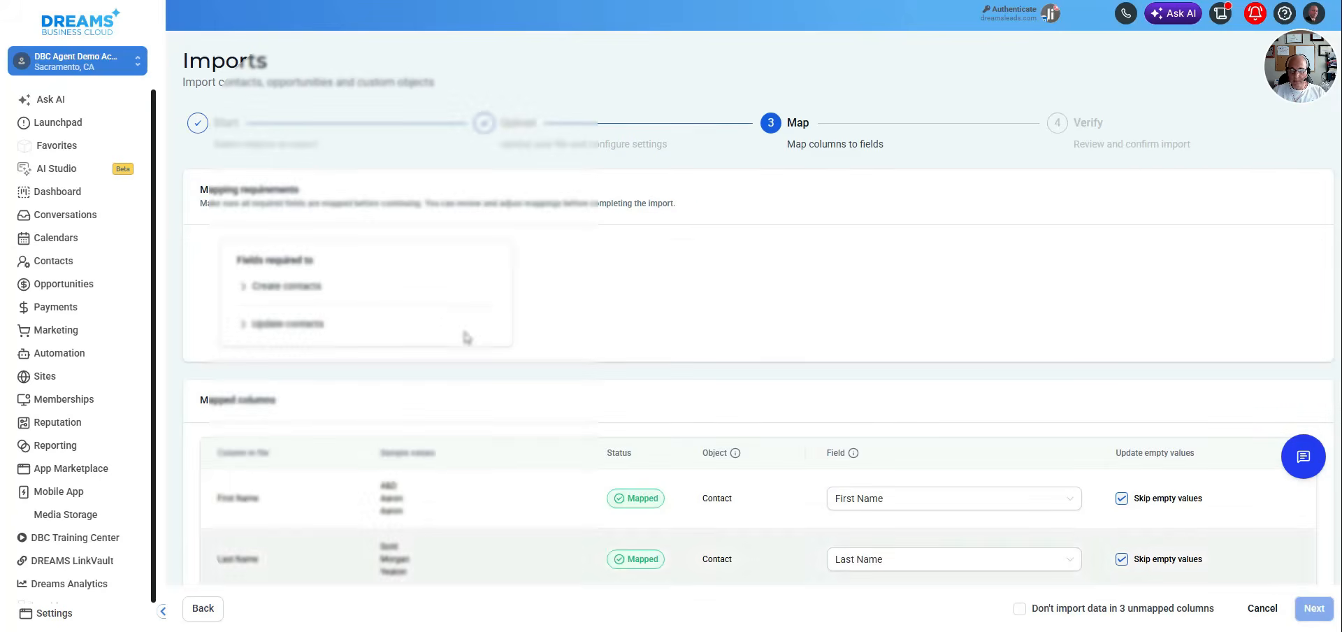
# Check the column-to-field mappings and sample values, exclude the 3 unmapped columns from the import, and continue to verification
pyautogui.scroll(-8, 608, 333)
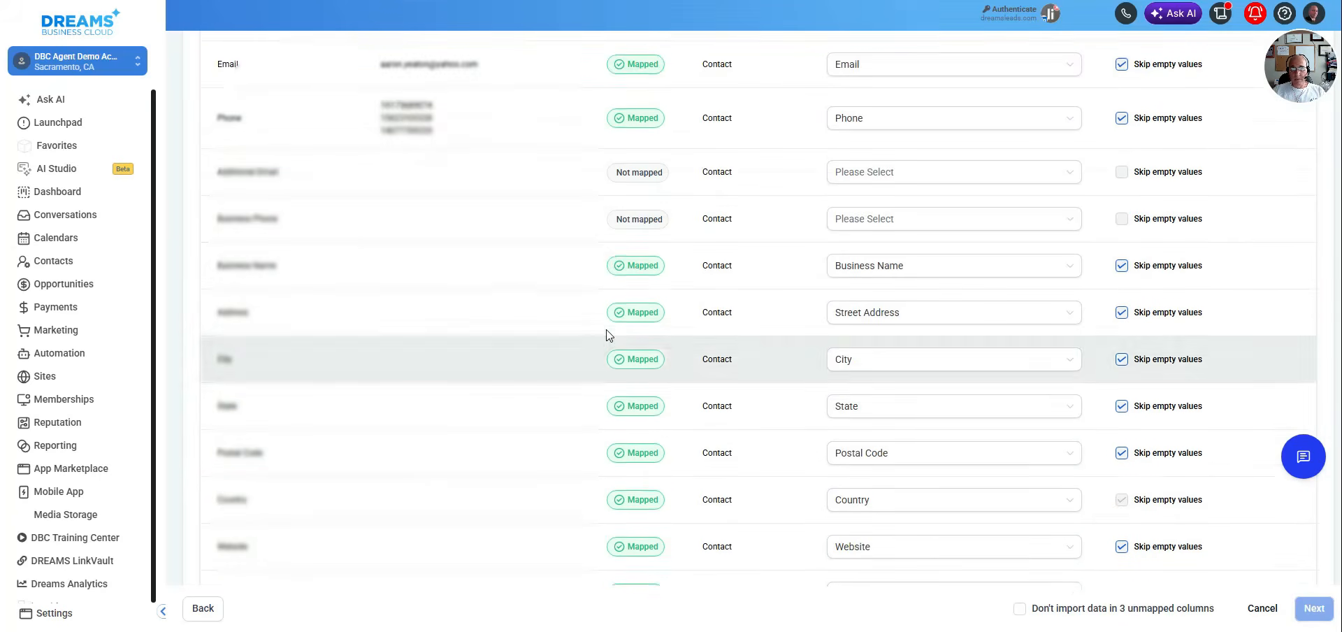
pyautogui.scroll(6, 606, 334)
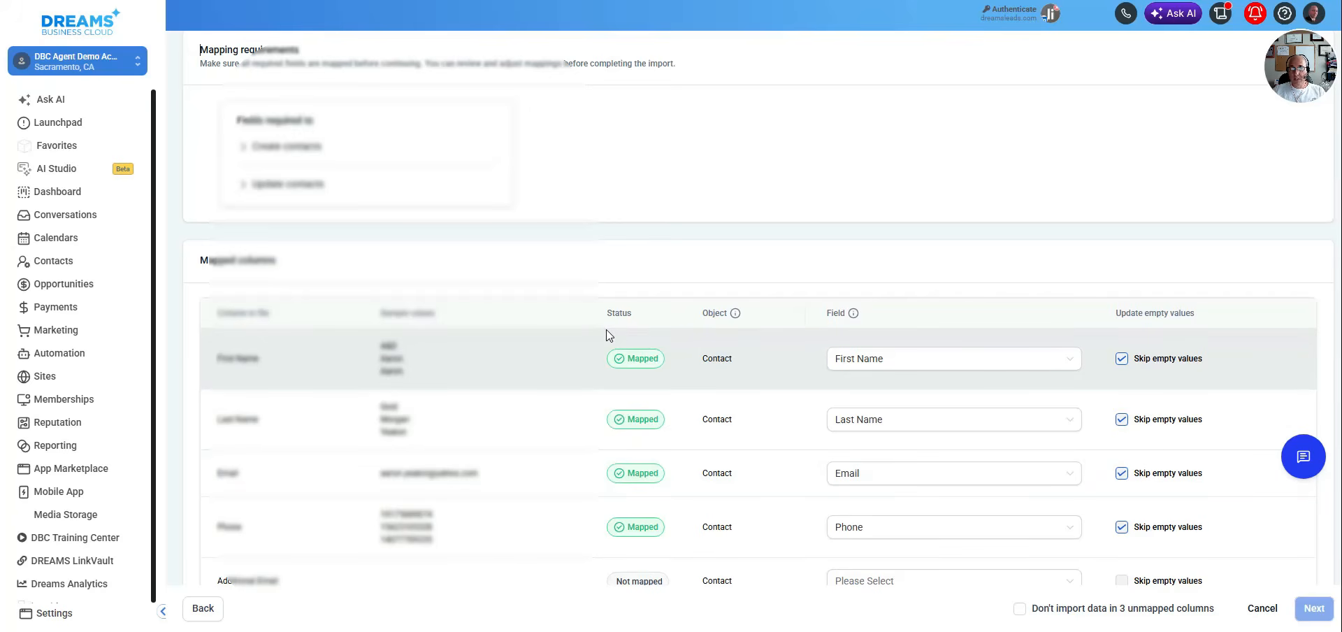
pyautogui.moveTo(219, 360); pyautogui.dragTo(262, 370)
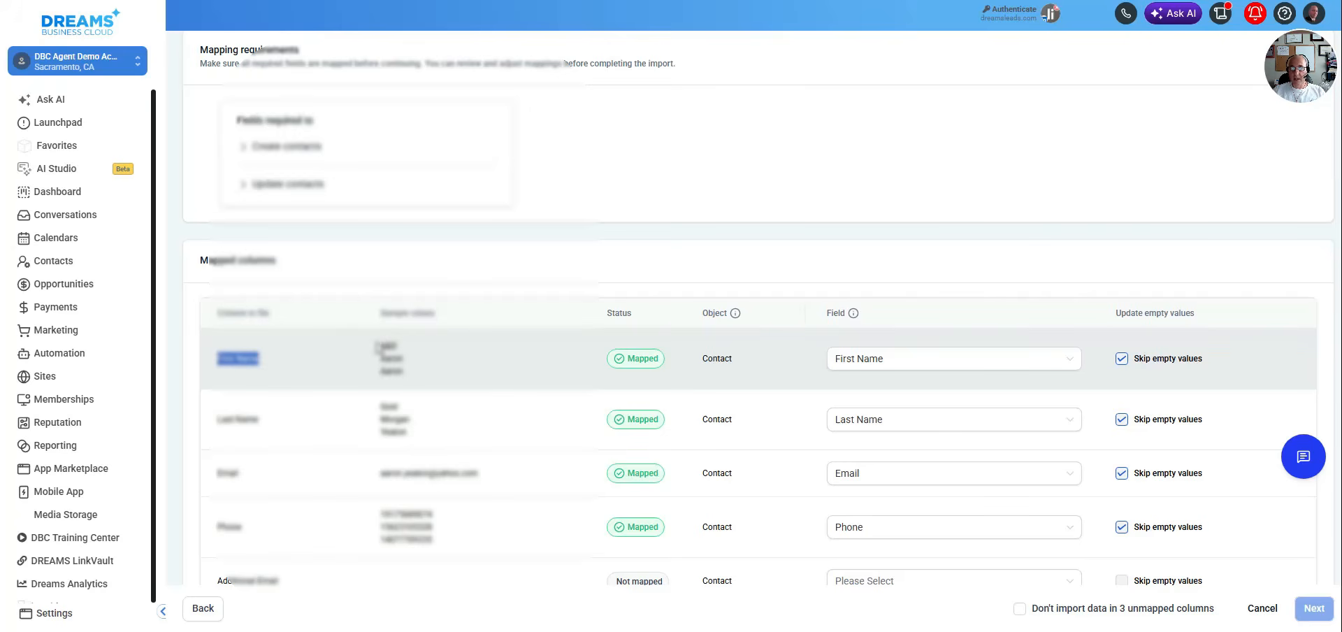
pyautogui.moveTo(377, 348); pyautogui.dragTo(415, 383)
pyautogui.click(478, 339)
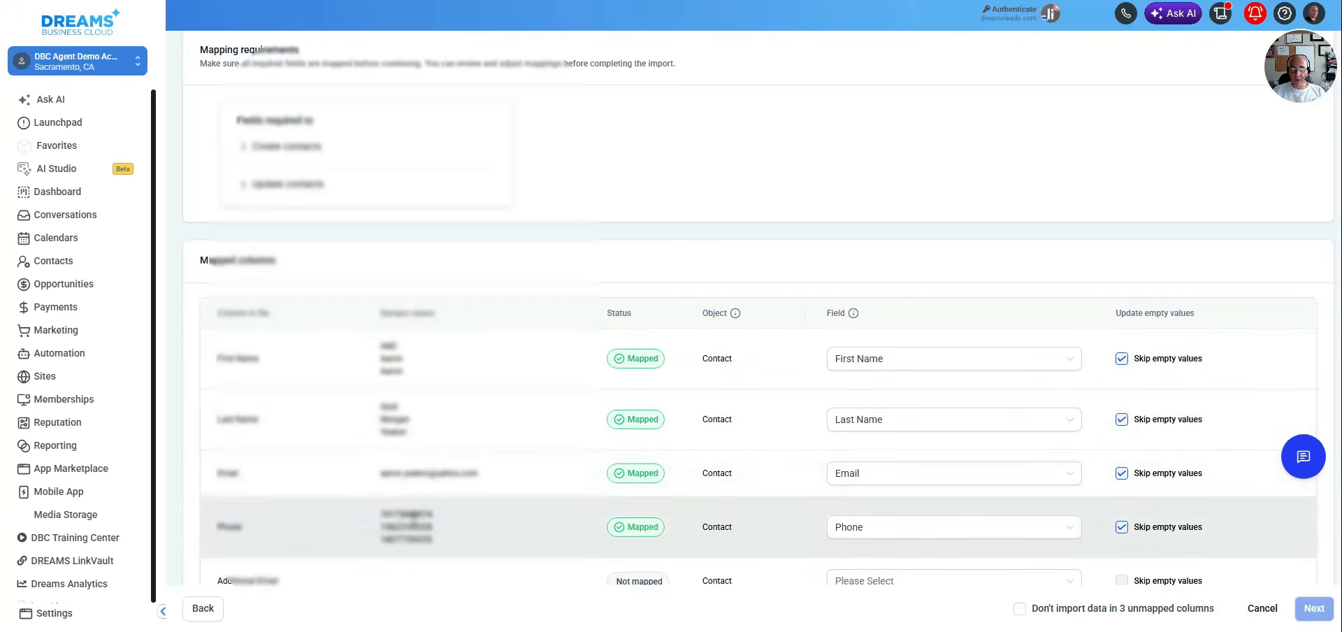
pyautogui.scroll(-2, 412, 521)
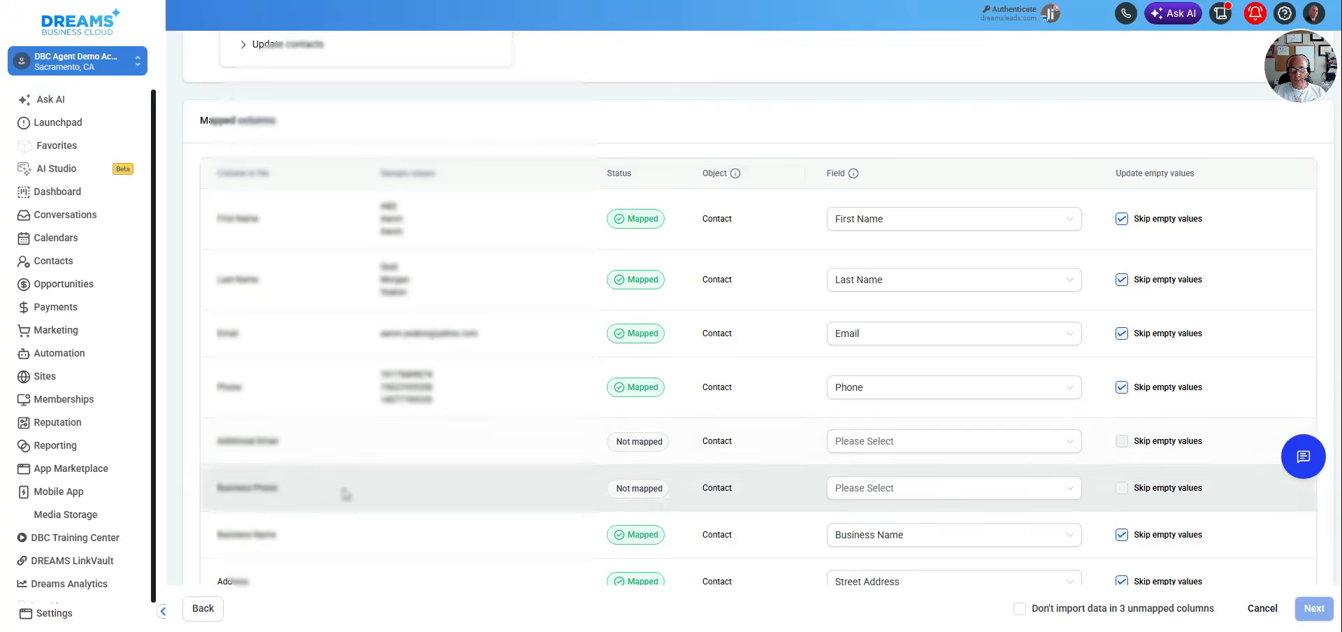
pyautogui.scroll(-4, 384, 488)
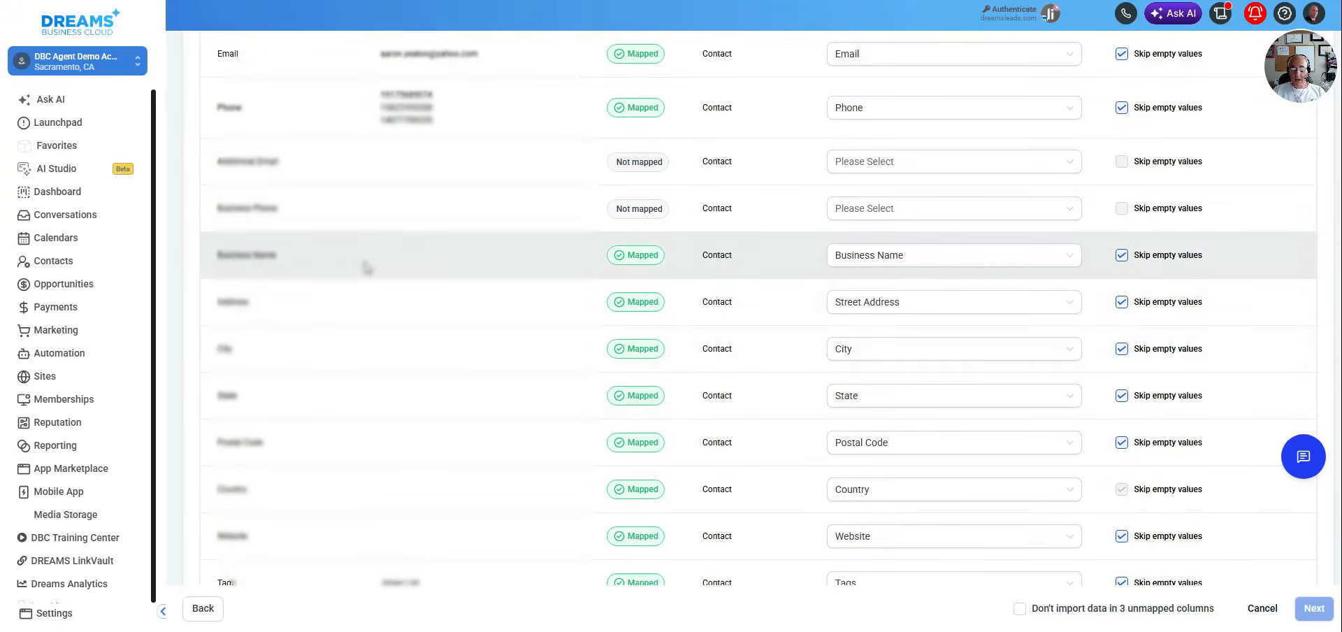
pyautogui.scroll(-3, 642, 258)
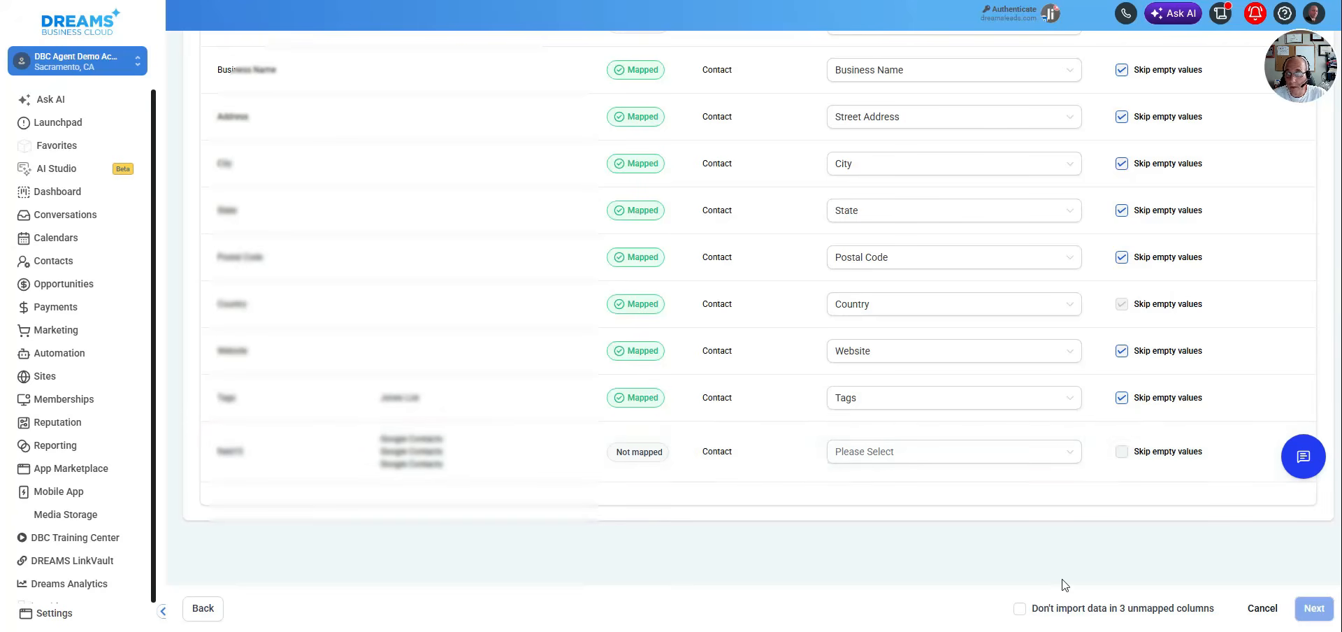
pyautogui.click(1020, 609)
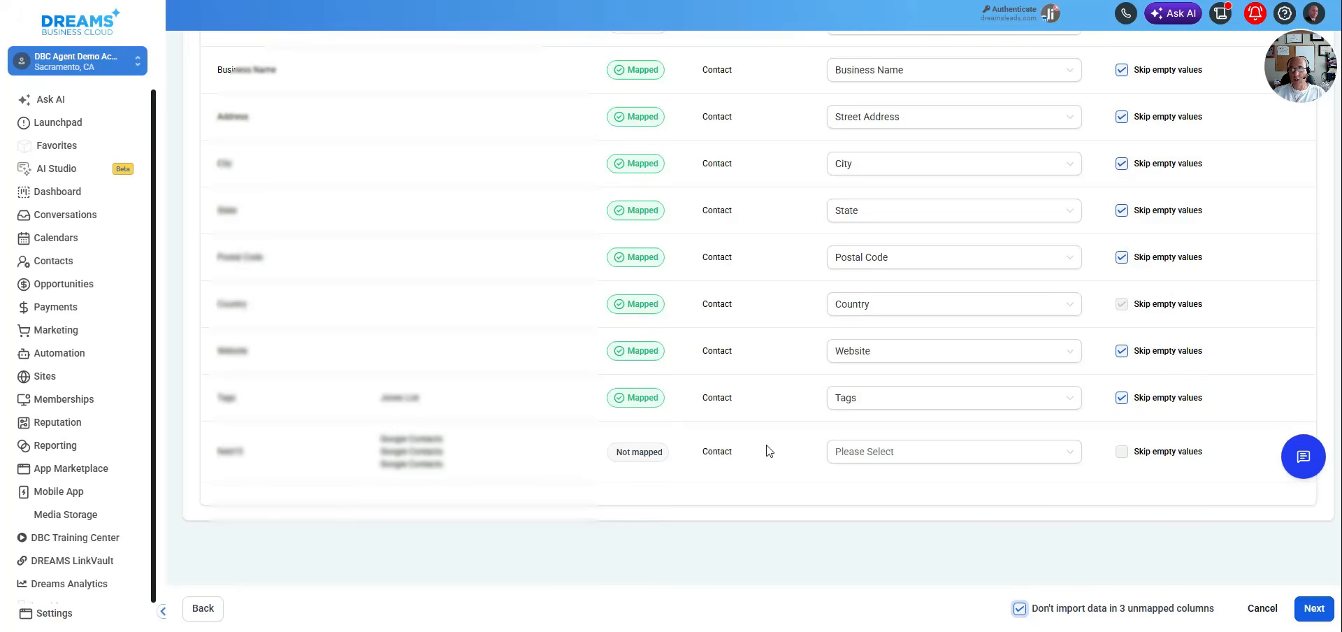
pyautogui.click(1314, 609)
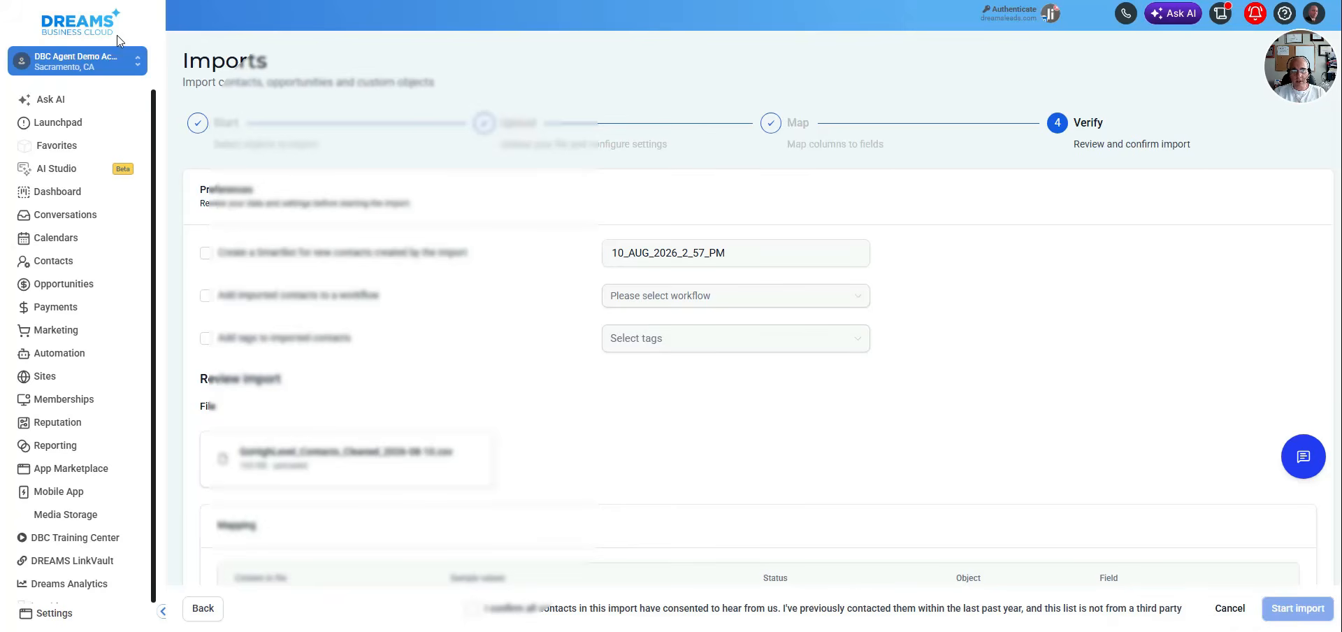
# Enable creating a Smartlist for the newly imported contacts and name it My Google Contacts
pyautogui.click(205, 252)
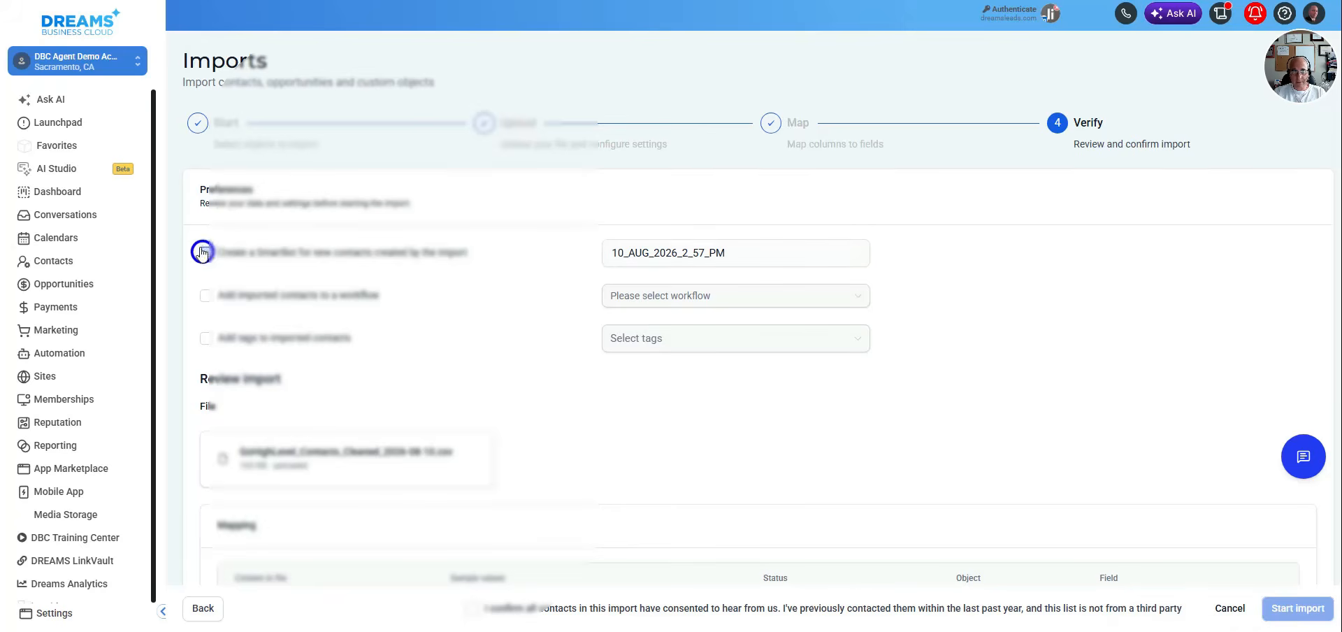
pyautogui.click(737, 253)
pyautogui.doubleClick(737, 253)
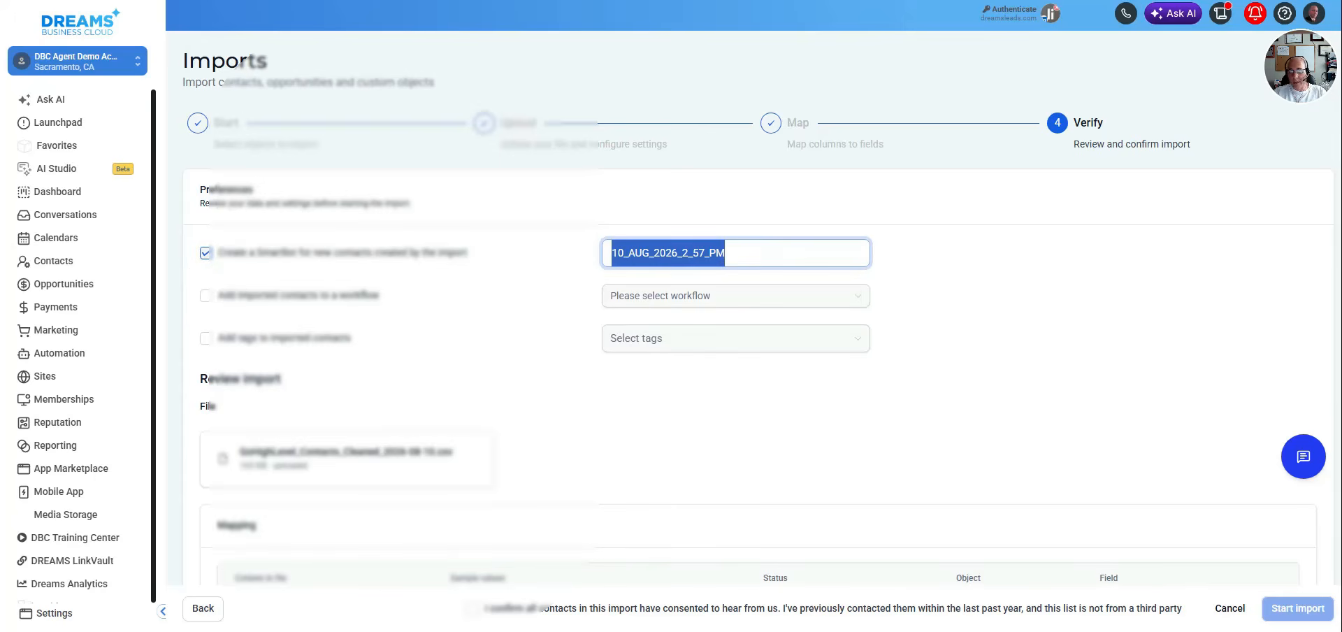
pyautogui.write('M')
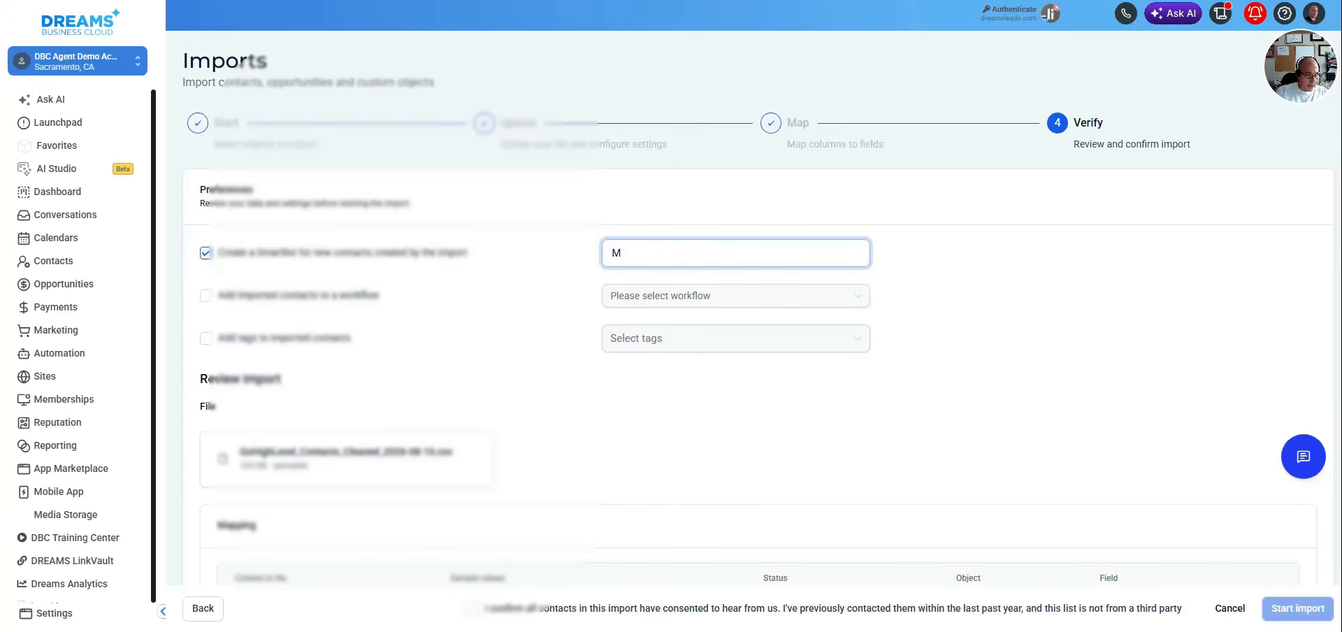
pyautogui.write('y Google')
pyautogui.write('Contac')
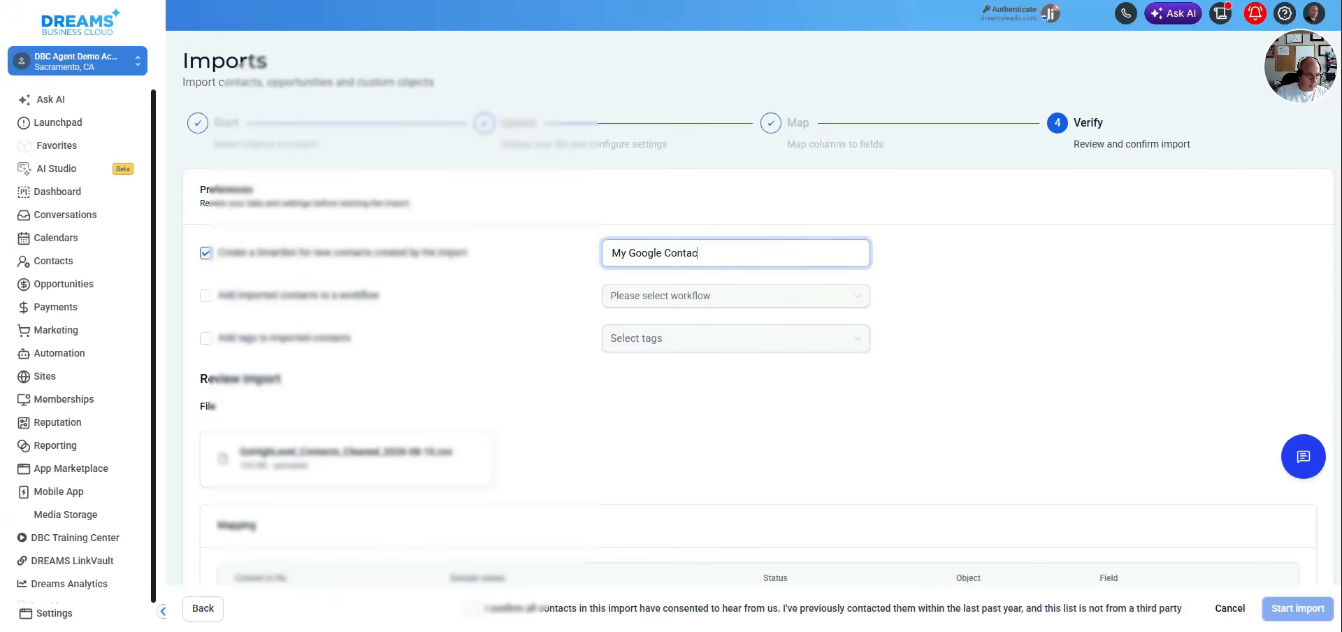
pyautogui.write('ts')
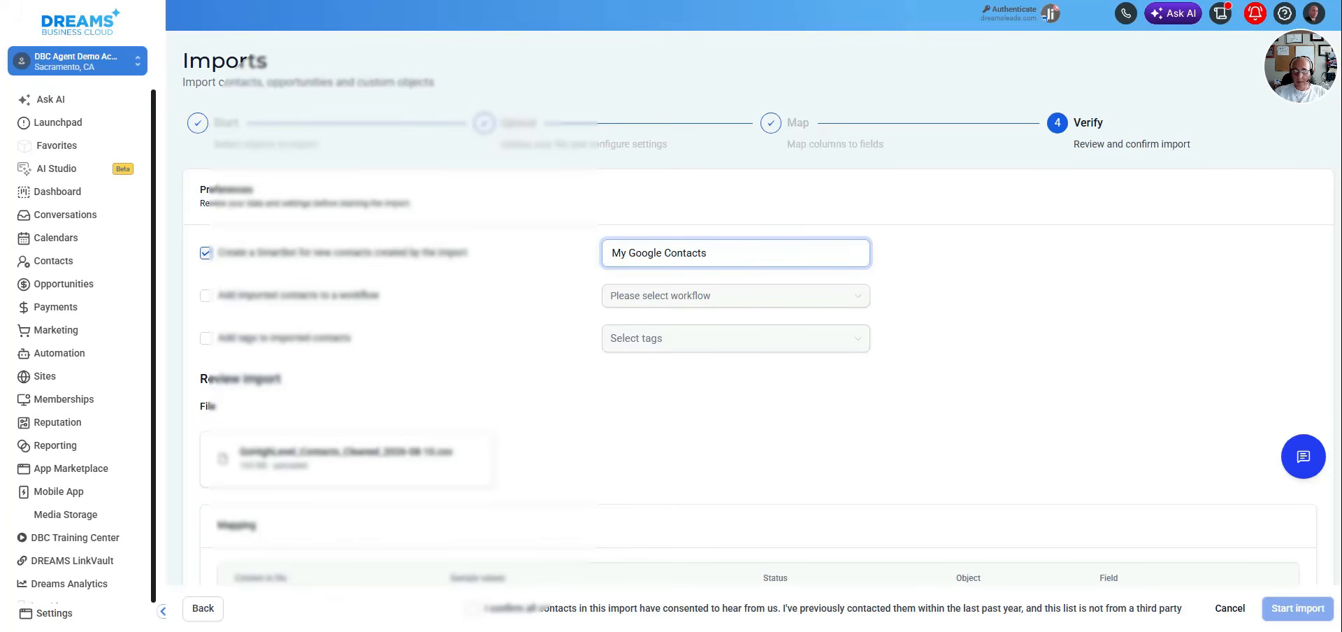
# Review the import's mapping summary and confirm that all contacts in the import have consented to being contacted
pyautogui.moveTo(1147, 631)
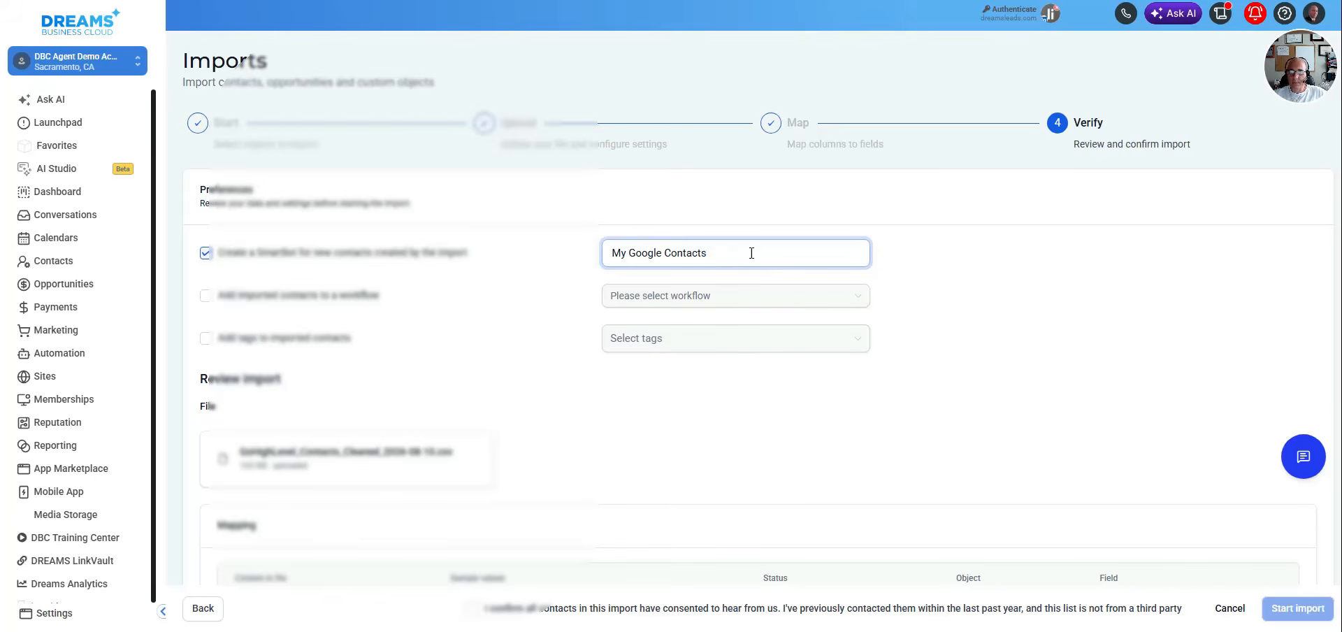
pyautogui.scroll(-6, 662, 389)
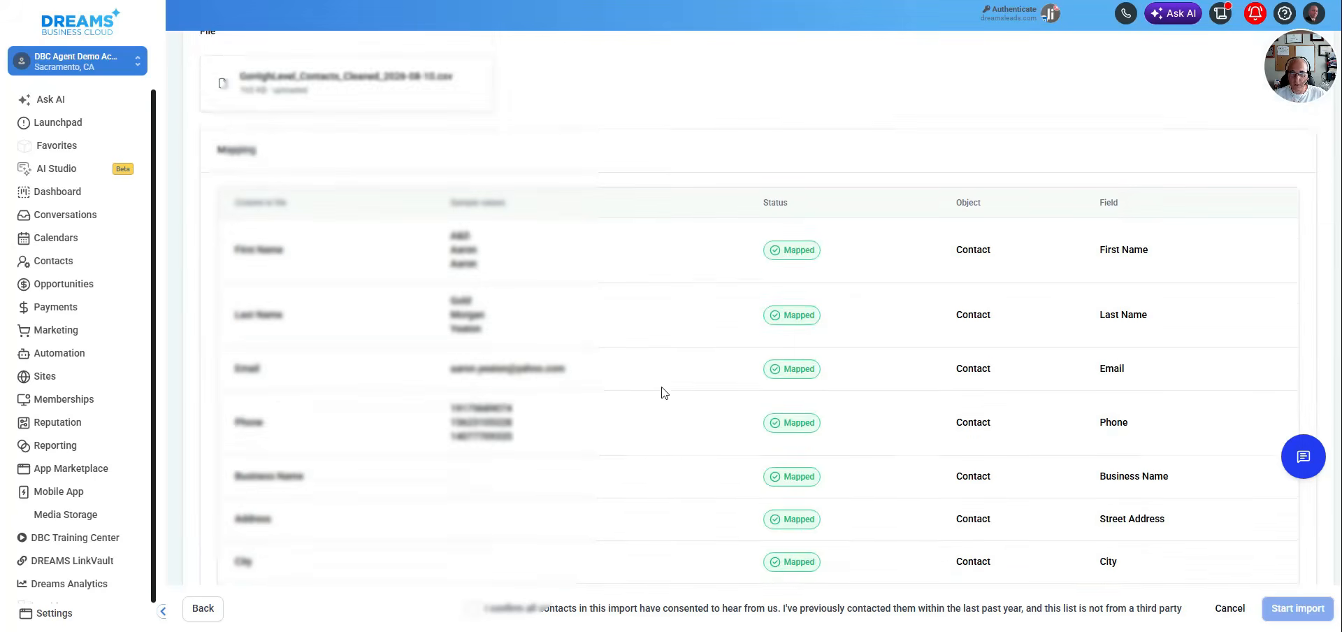
pyautogui.click(482, 609)
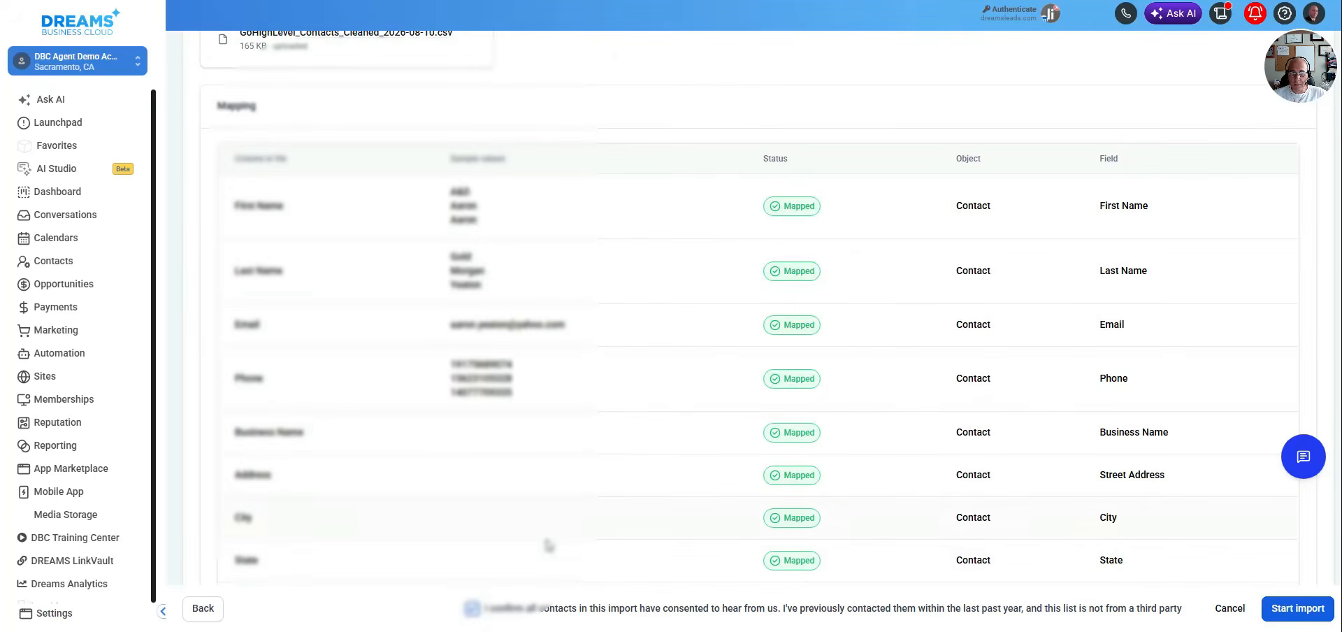
pyautogui.scroll(4, 549, 546)
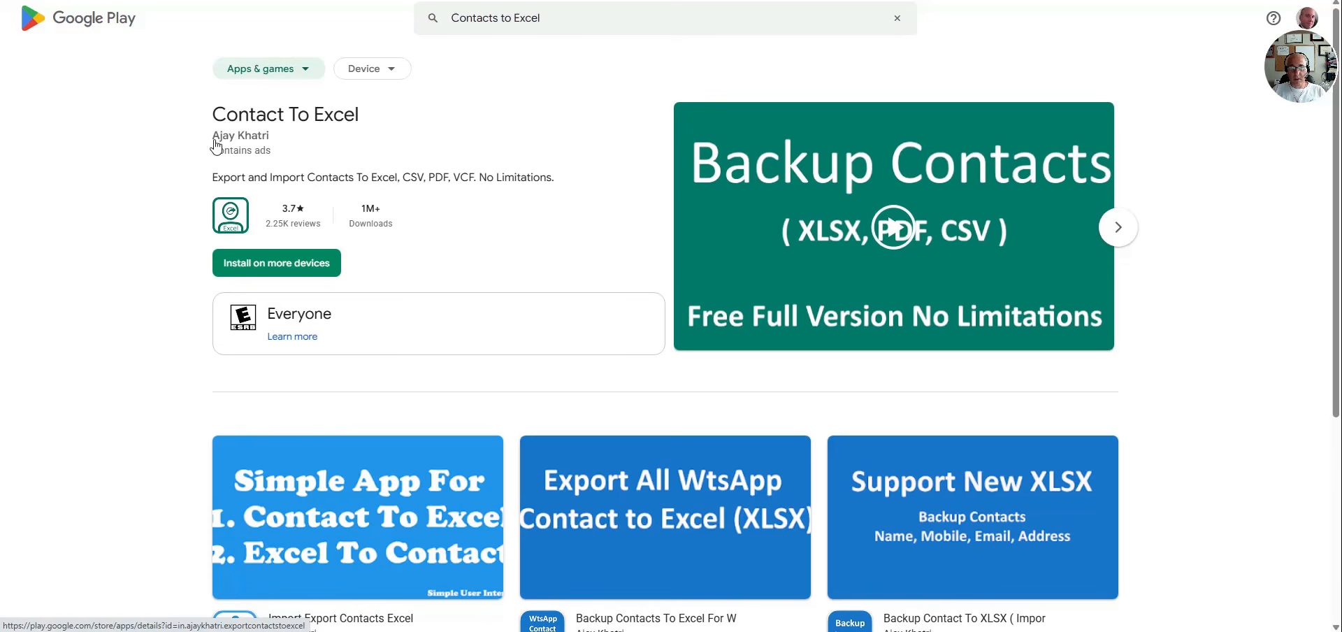
# Switch to Google Play and examine the Contact To Excel app listing
pyautogui.moveTo(210, 142); pyautogui.dragTo(245, 146)
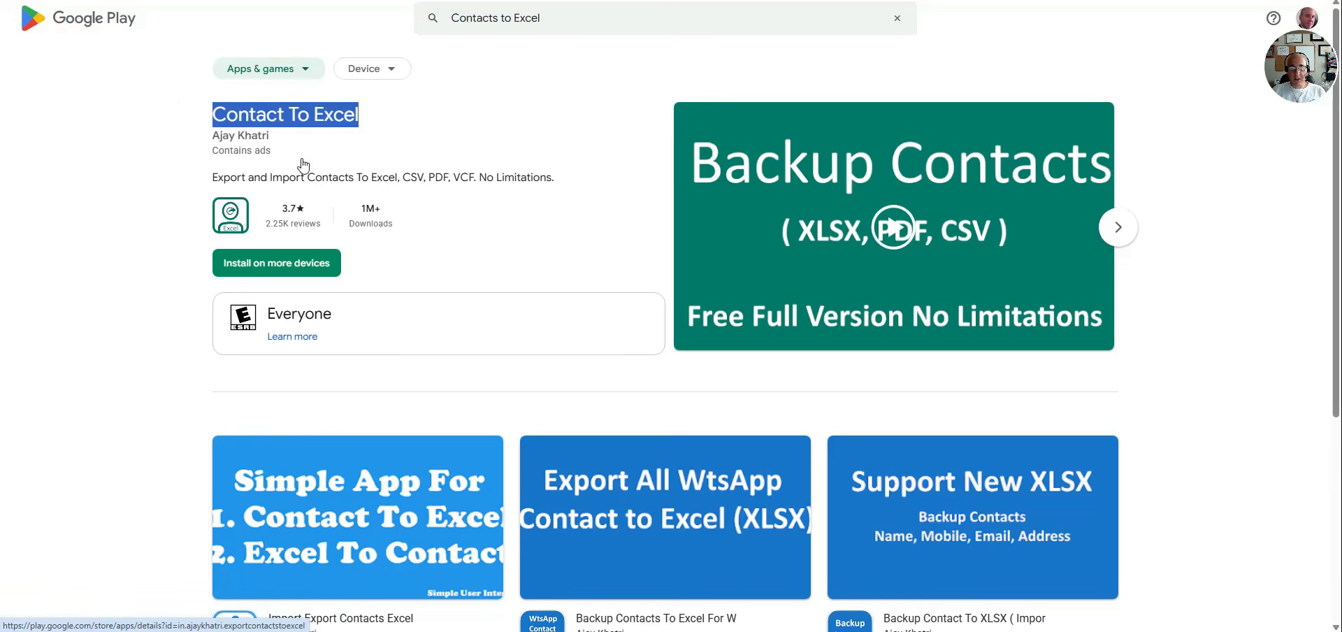
pyautogui.click(74, 85)
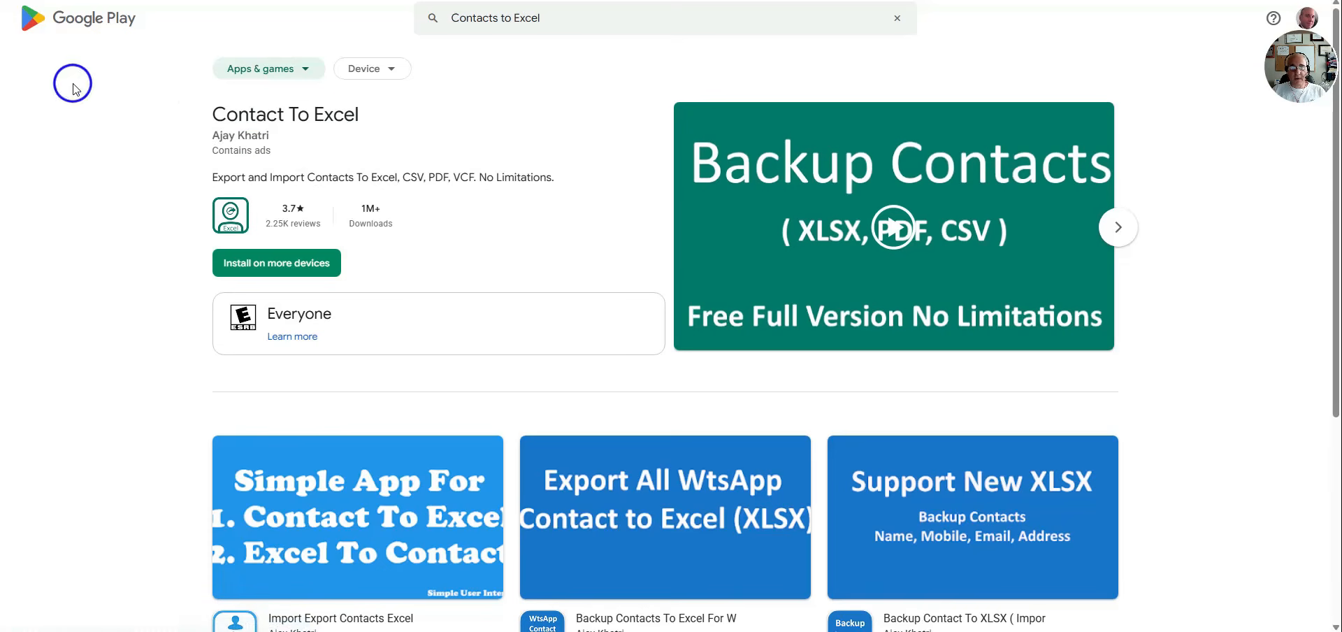